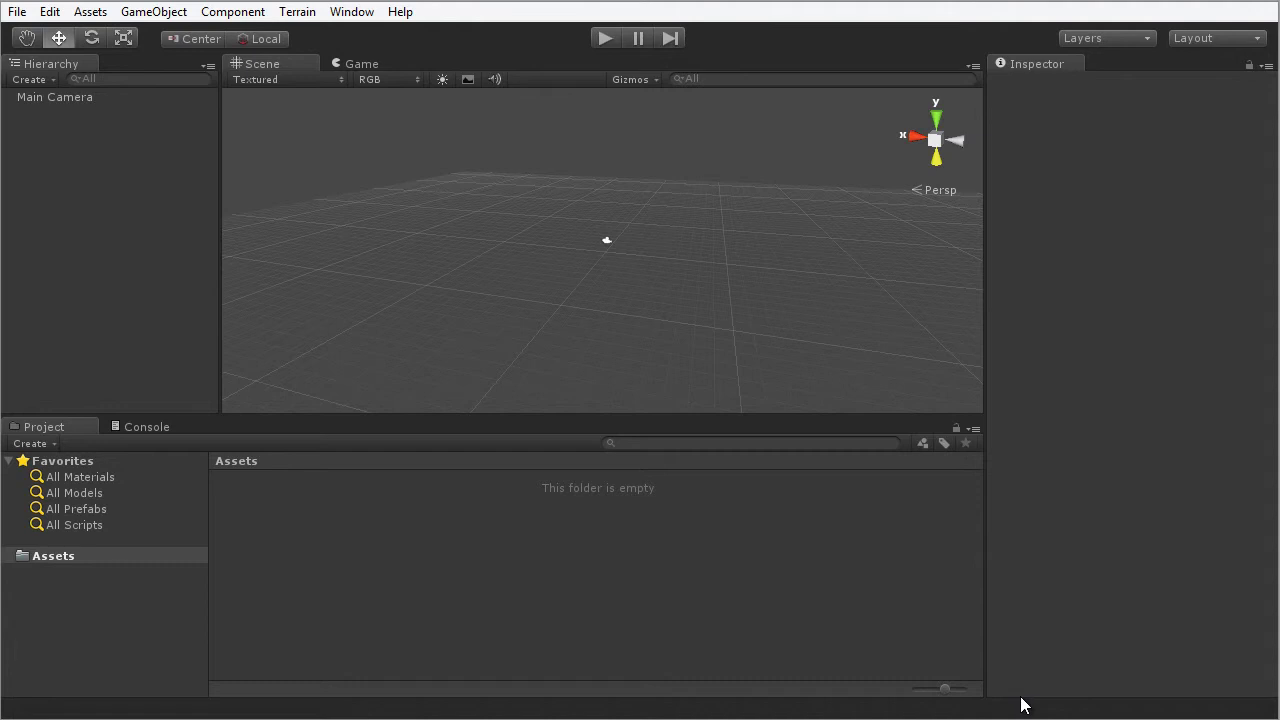
Step: Create a new Unity project at D:\user_data\documents\project_solarsystem with no extra packages
click(17, 16)
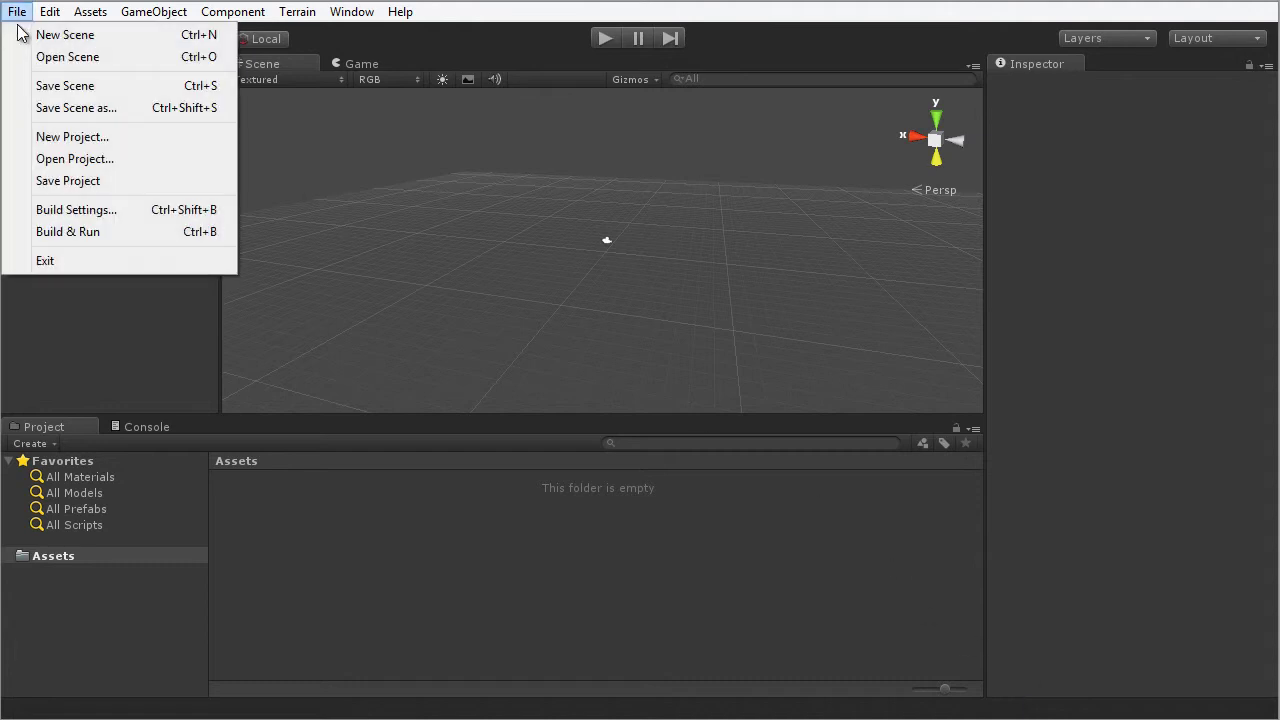
click(164, 136)
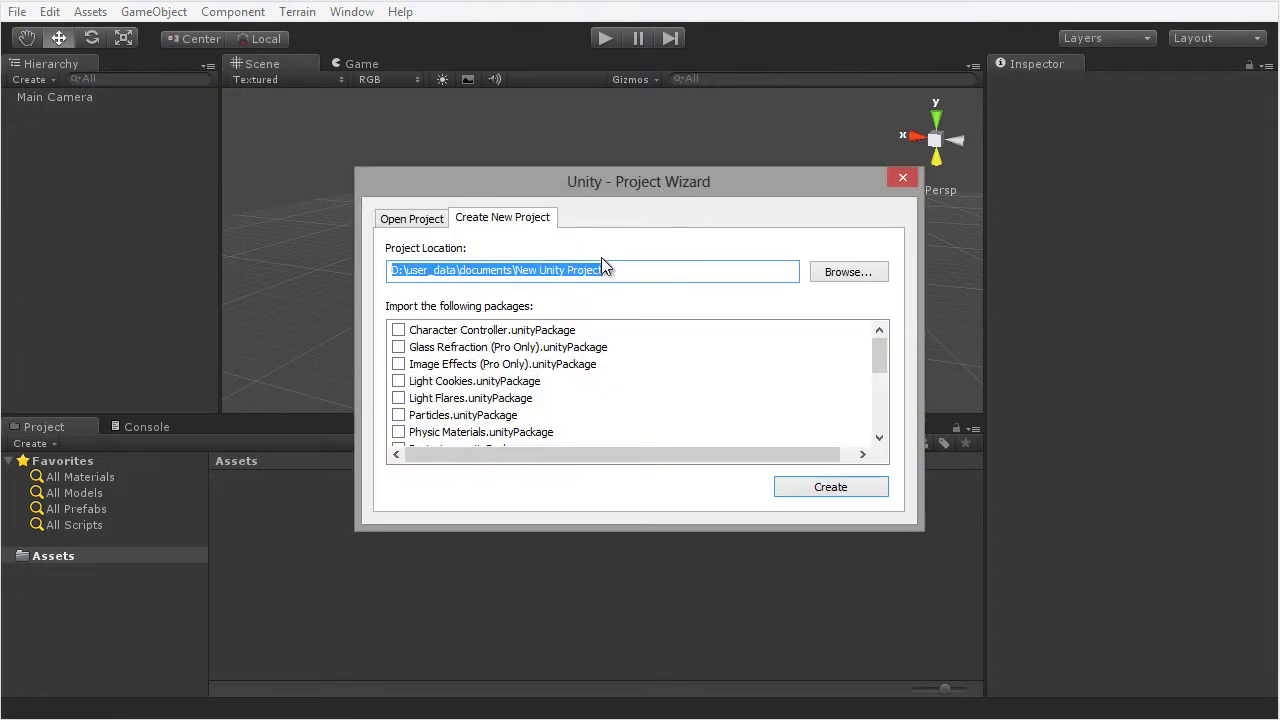
click(516, 270)
drag(516, 270, 728, 273)
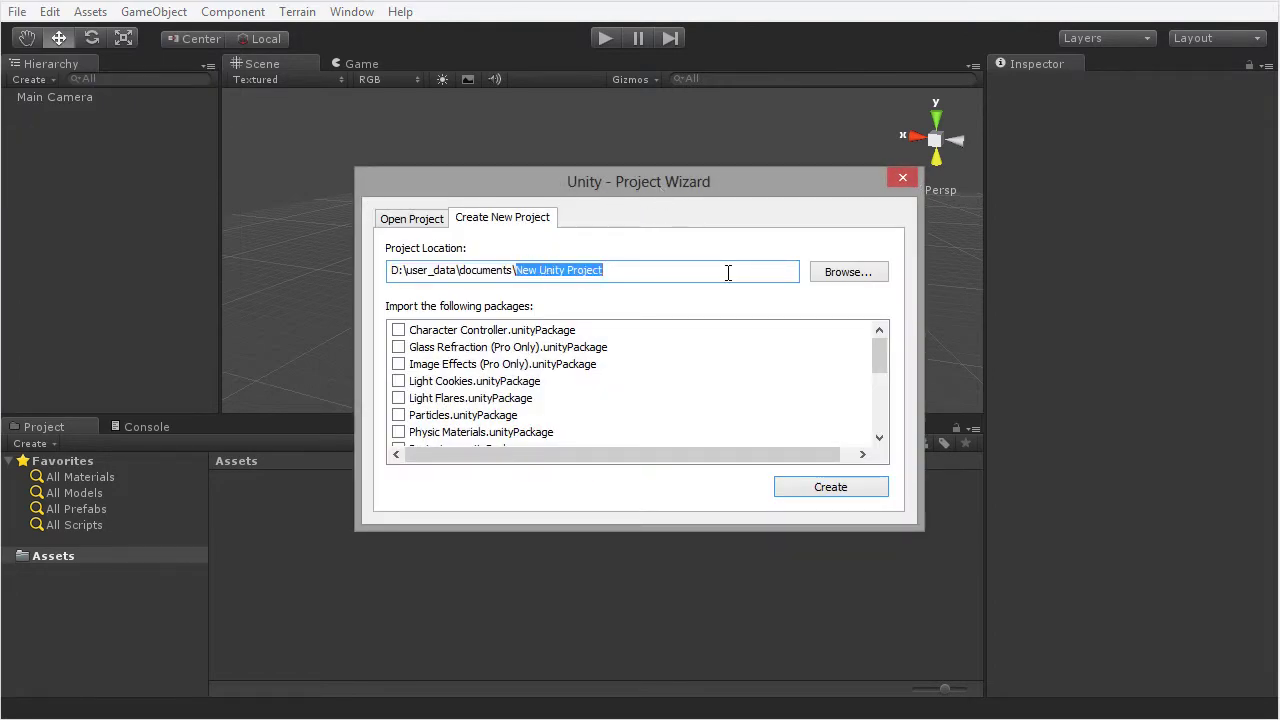
text(project_solarsystem)
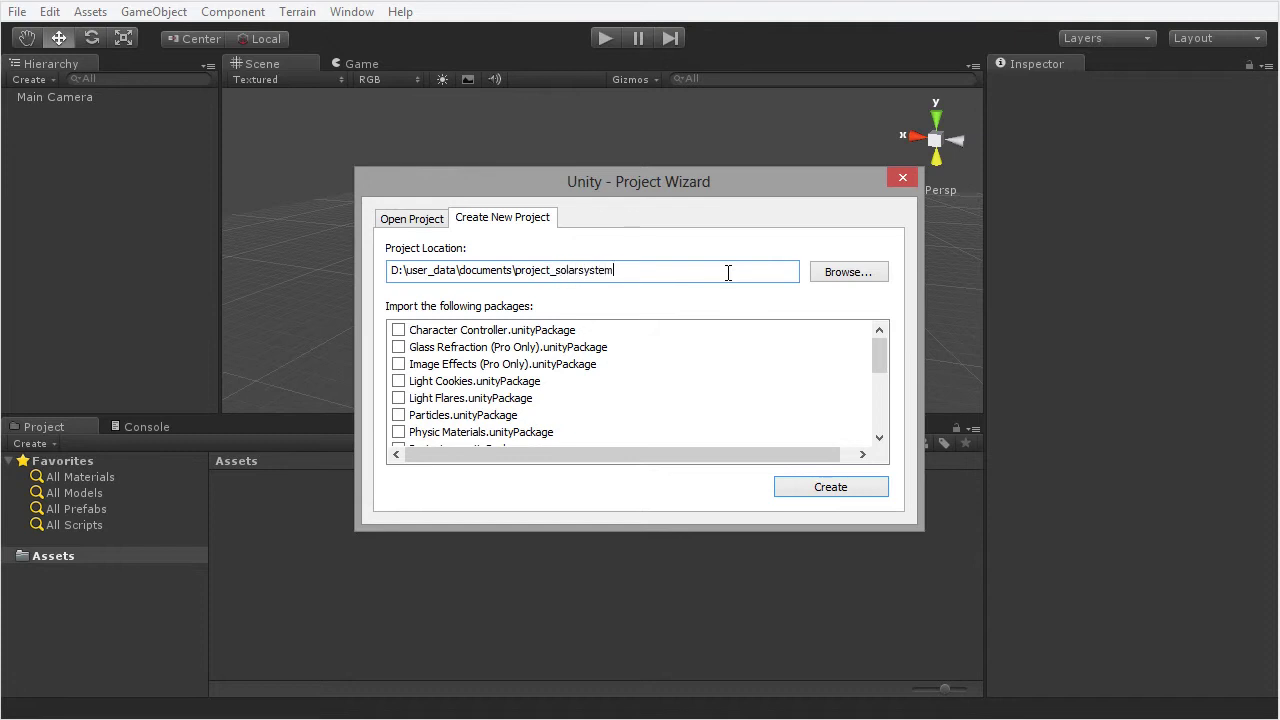
drag(552, 273, 516, 273)
click(644, 266)
mouse_move(873, 362)
mouse_down()
mouse_move(877, 425)
mouse_move(877, 345)
mouse_up()
click(828, 491)
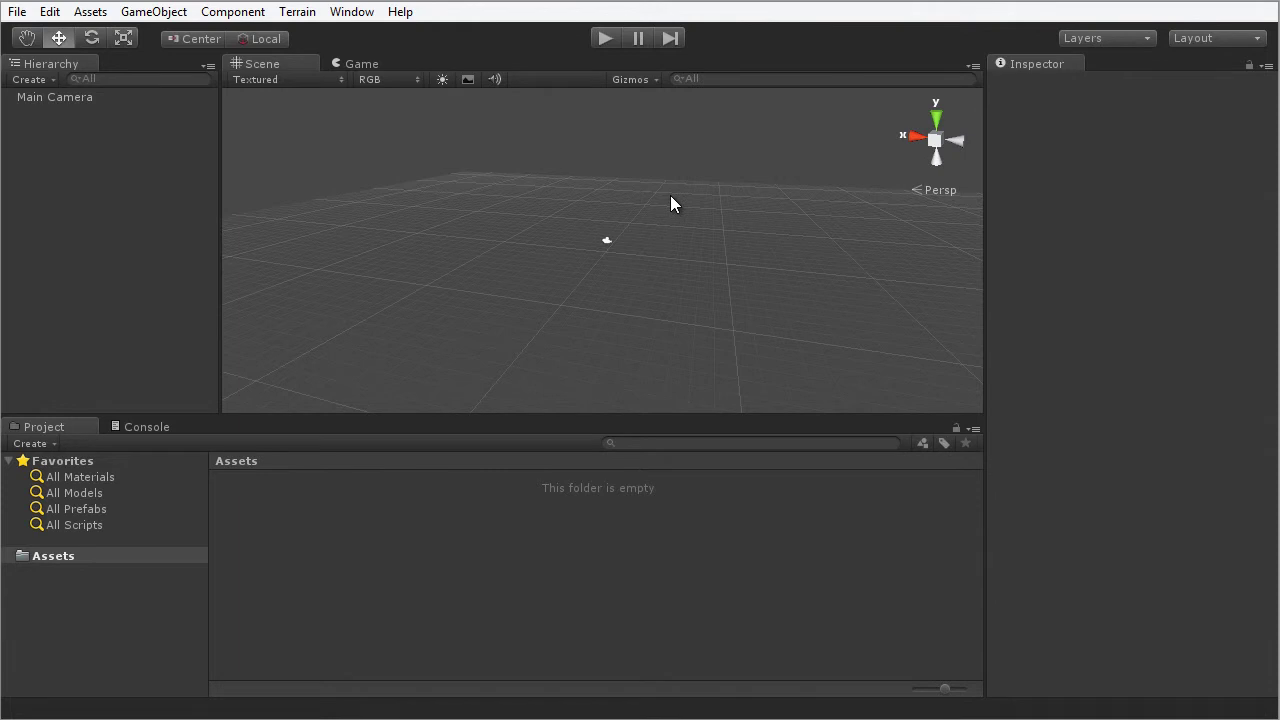
Step: Save the current scene as scene_solarsystem in the Assets folder
key(ctrl+s)
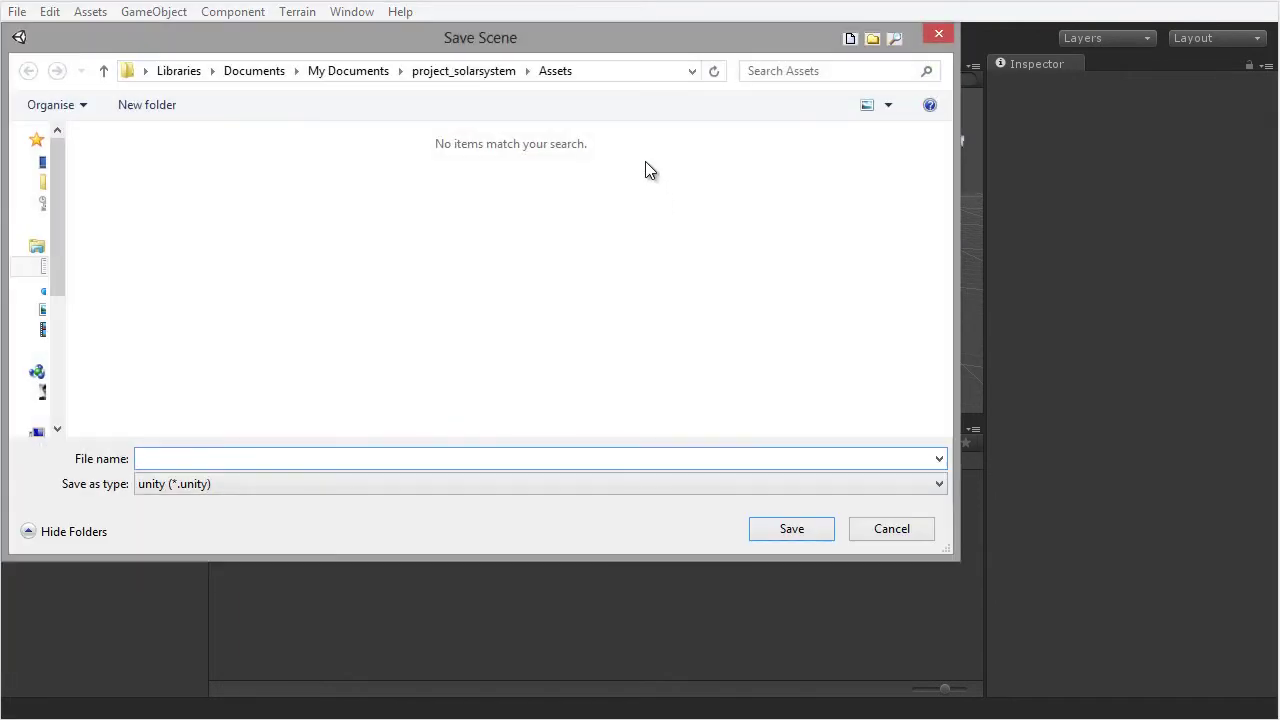
drag(622, 33, 646, 55)
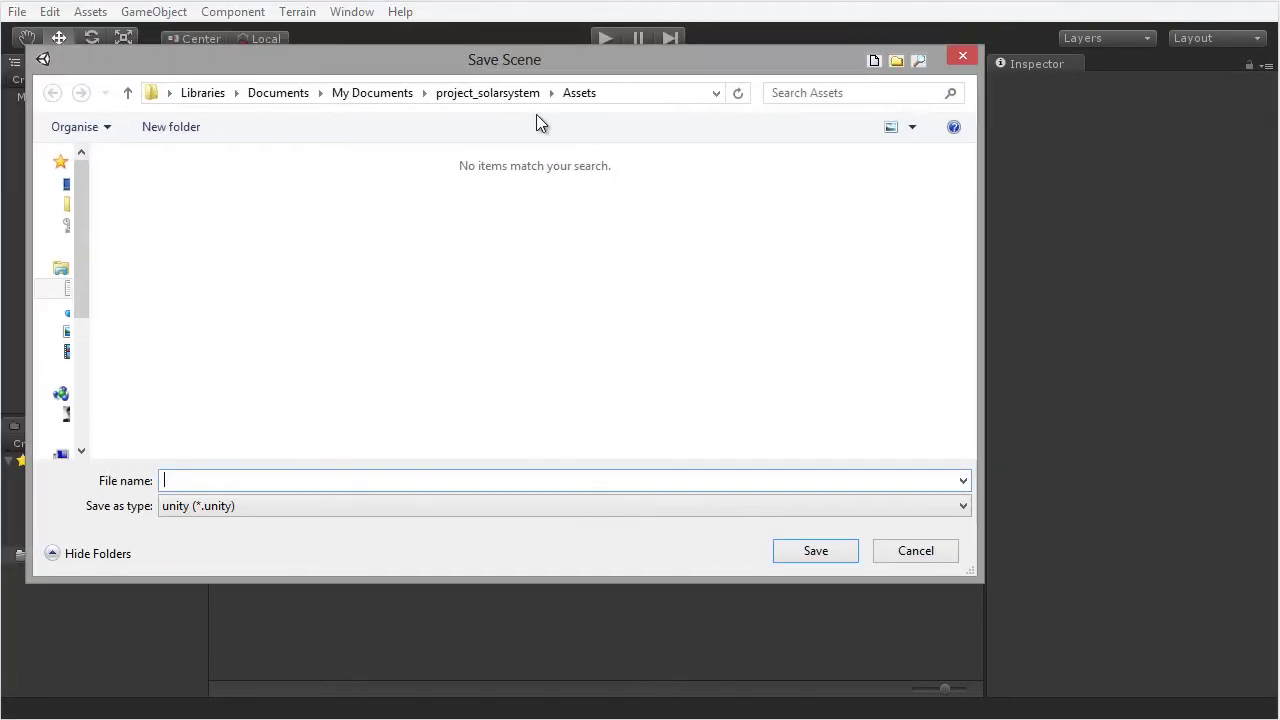
text(scene_solarsystem)
drag(195, 481, 155, 480)
click(300, 480)
click(806, 551)
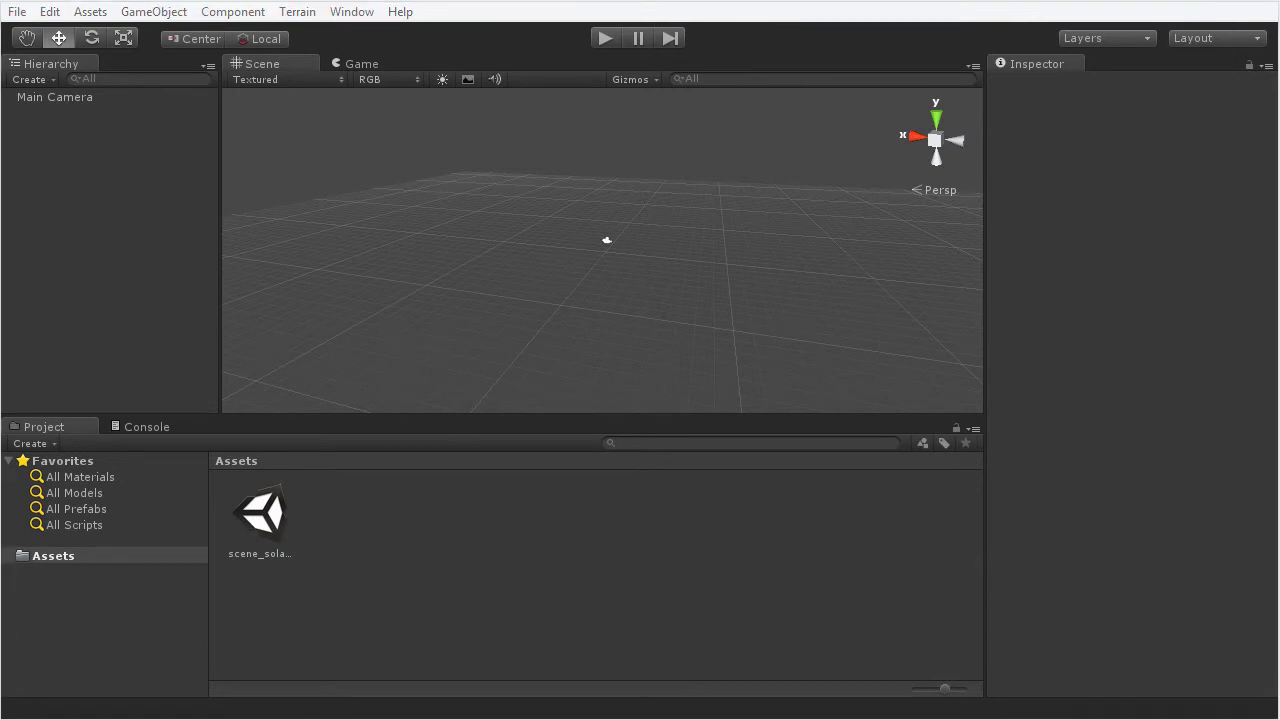
Step: Select mesh_planet.ma and both texture images in the Asset folder and drag them into Unity's Assets
drag(843, 370, 1006, 238)
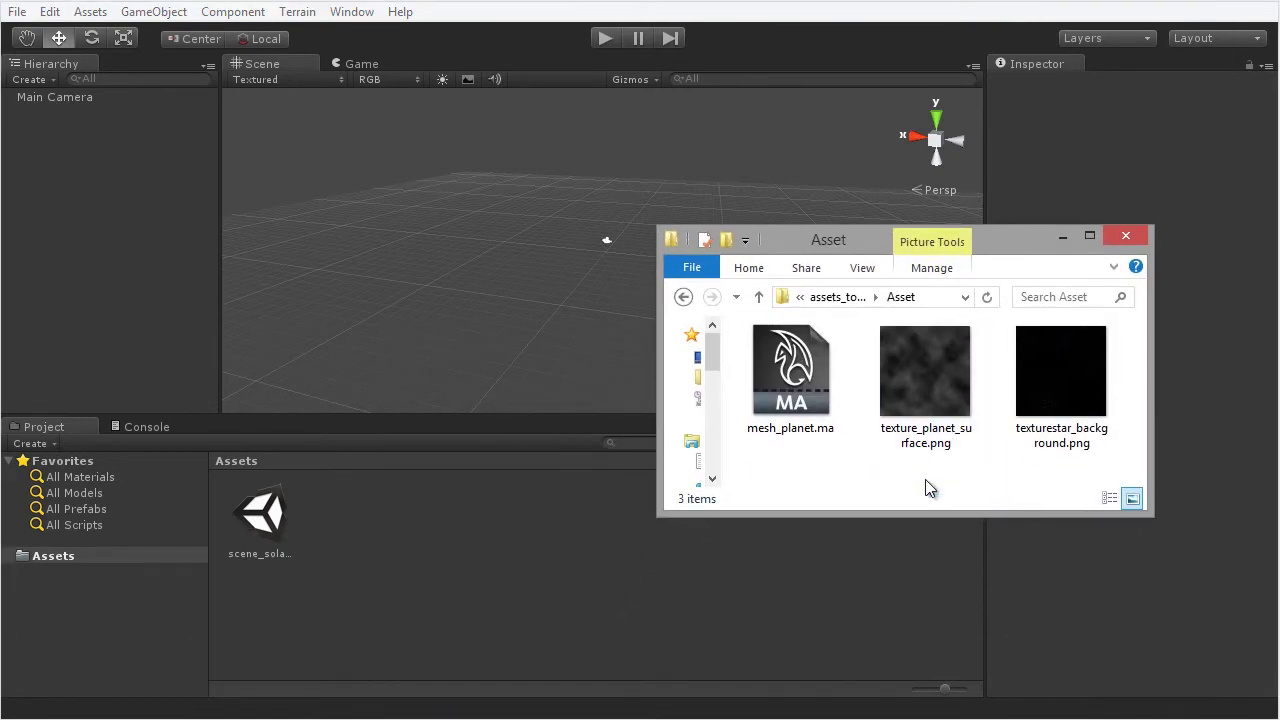
drag(1069, 468, 920, 432)
click(819, 476)
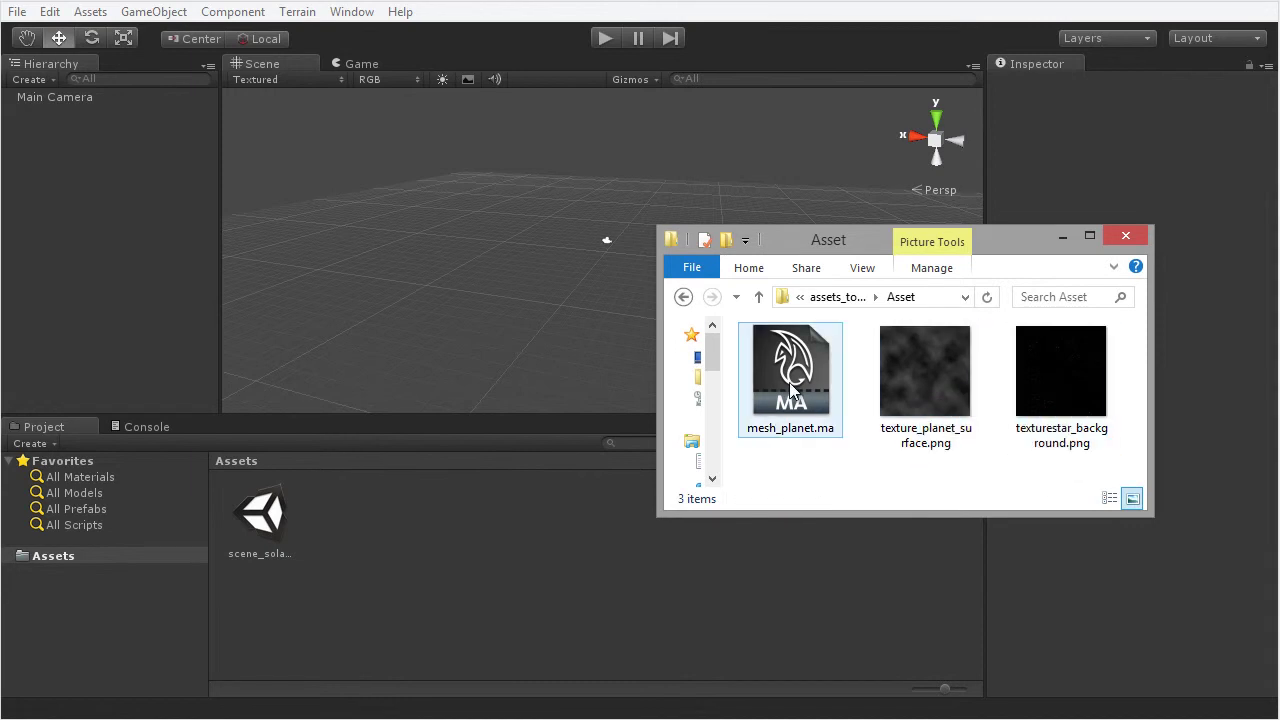
click(790, 390)
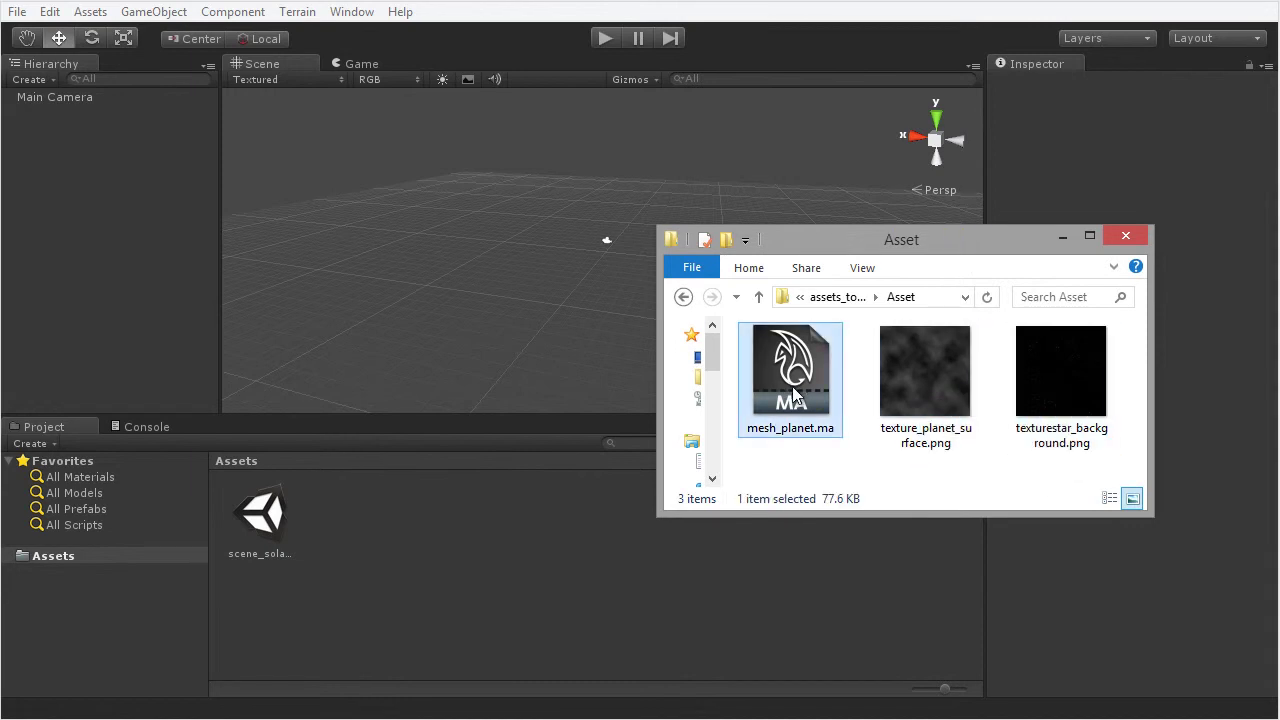
click(814, 469)
drag(1082, 474, 753, 572)
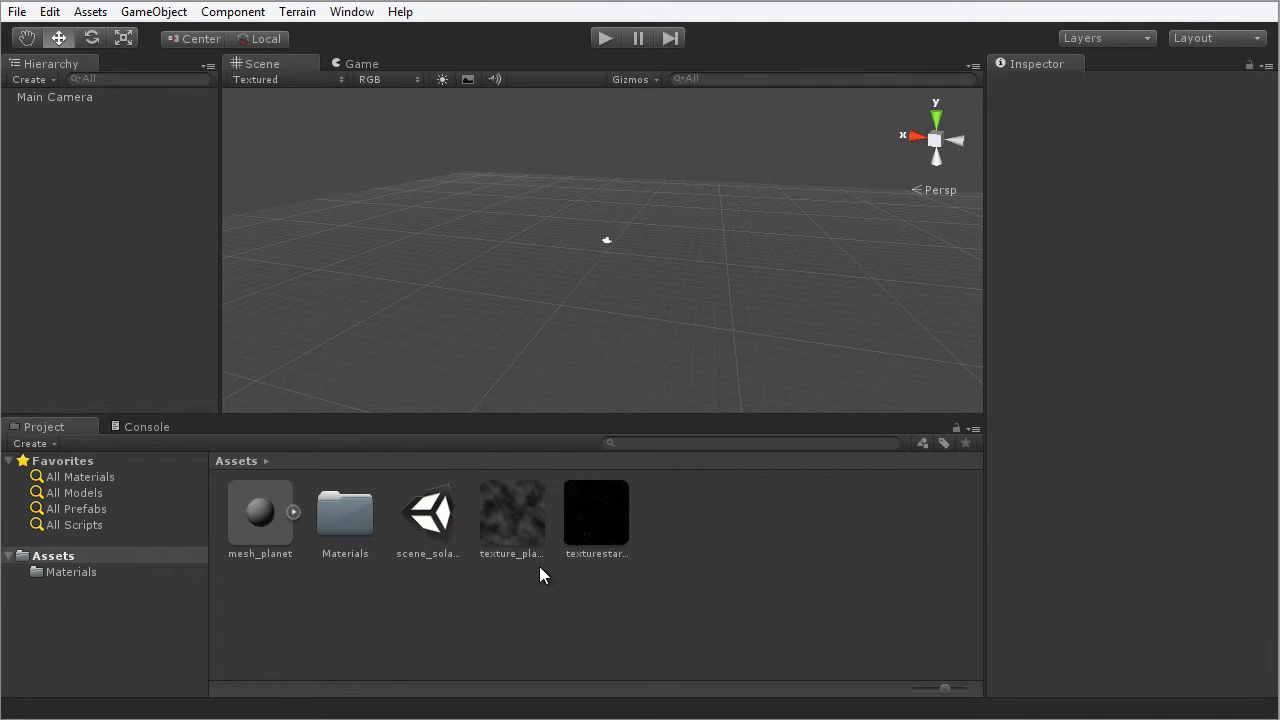
click(597, 515)
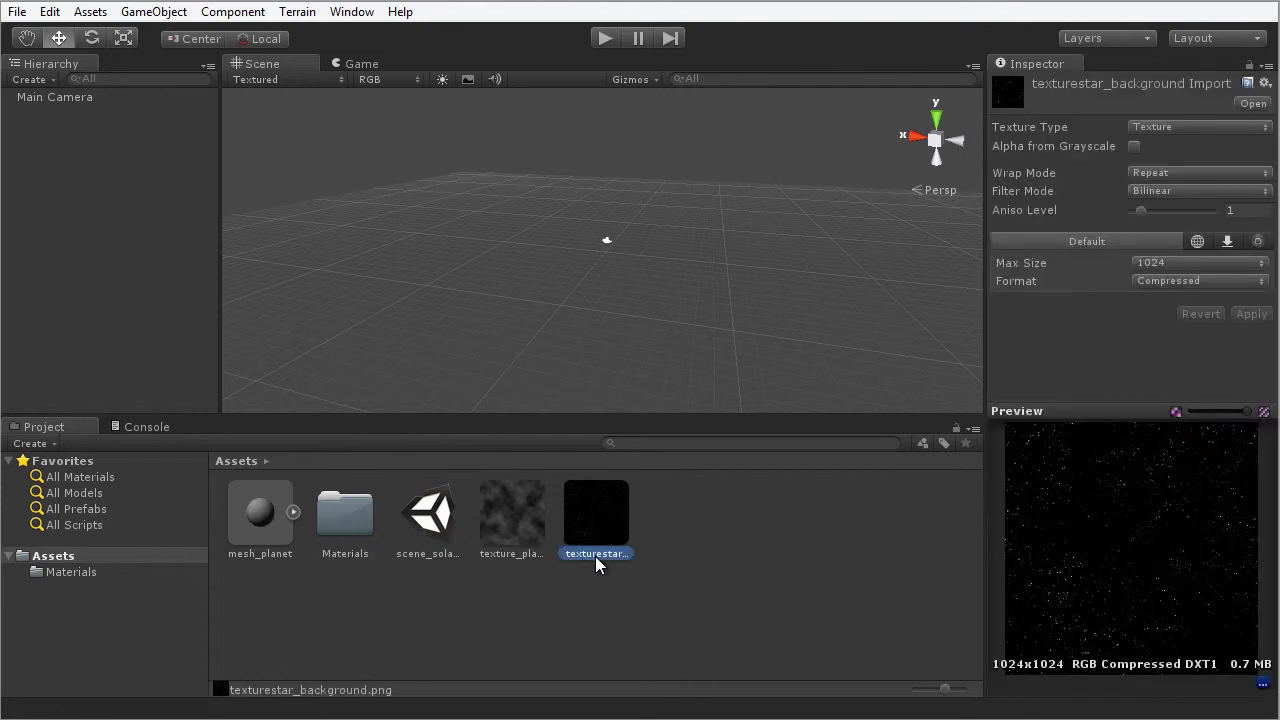
click(510, 525)
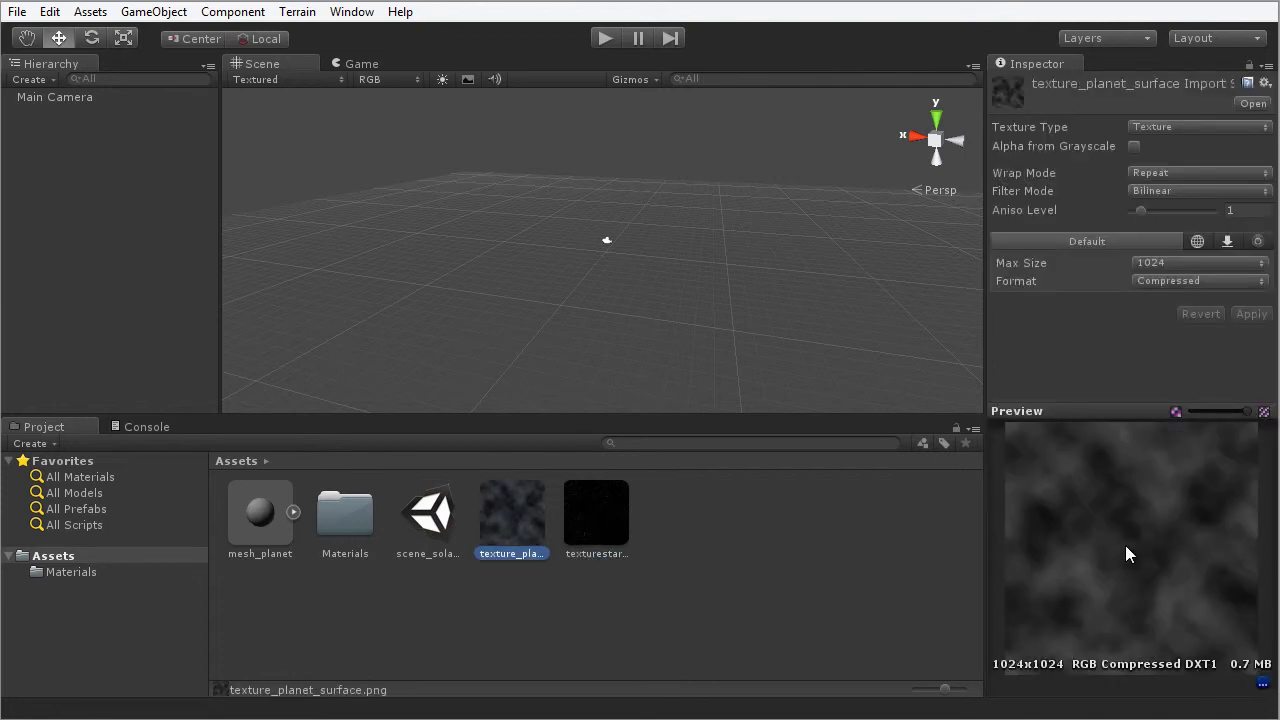
click(262, 515)
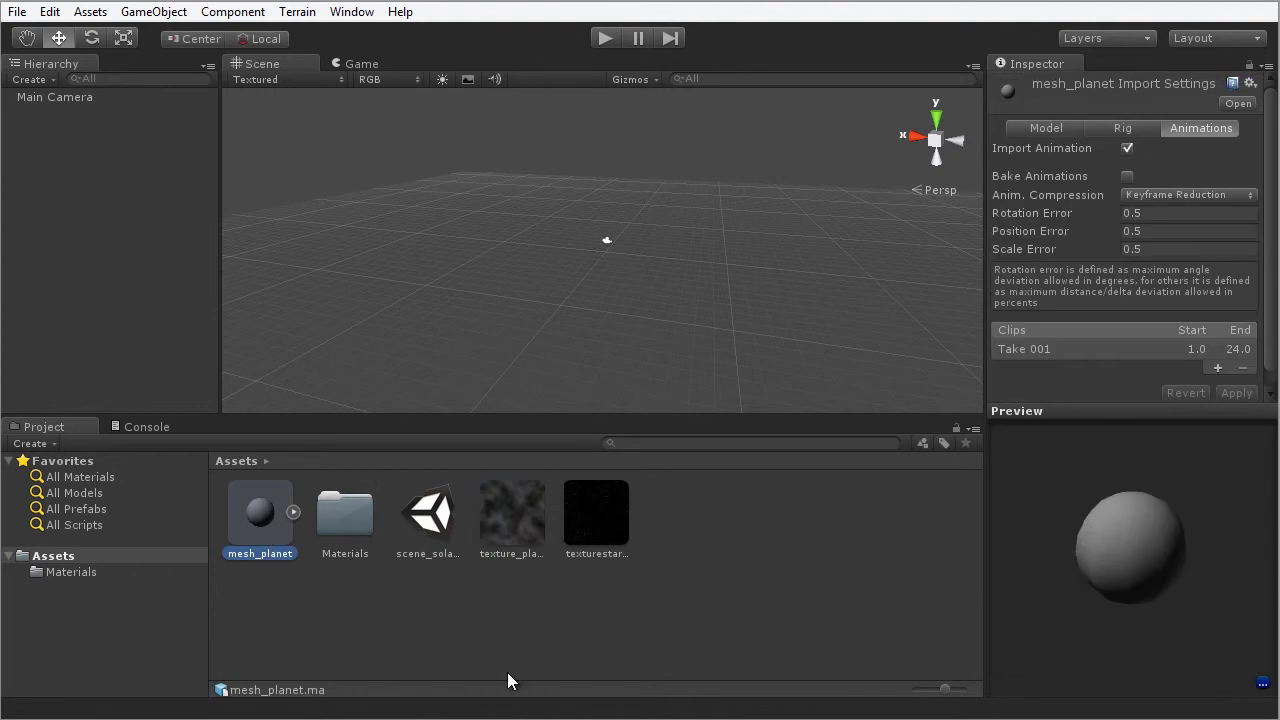
click(695, 646)
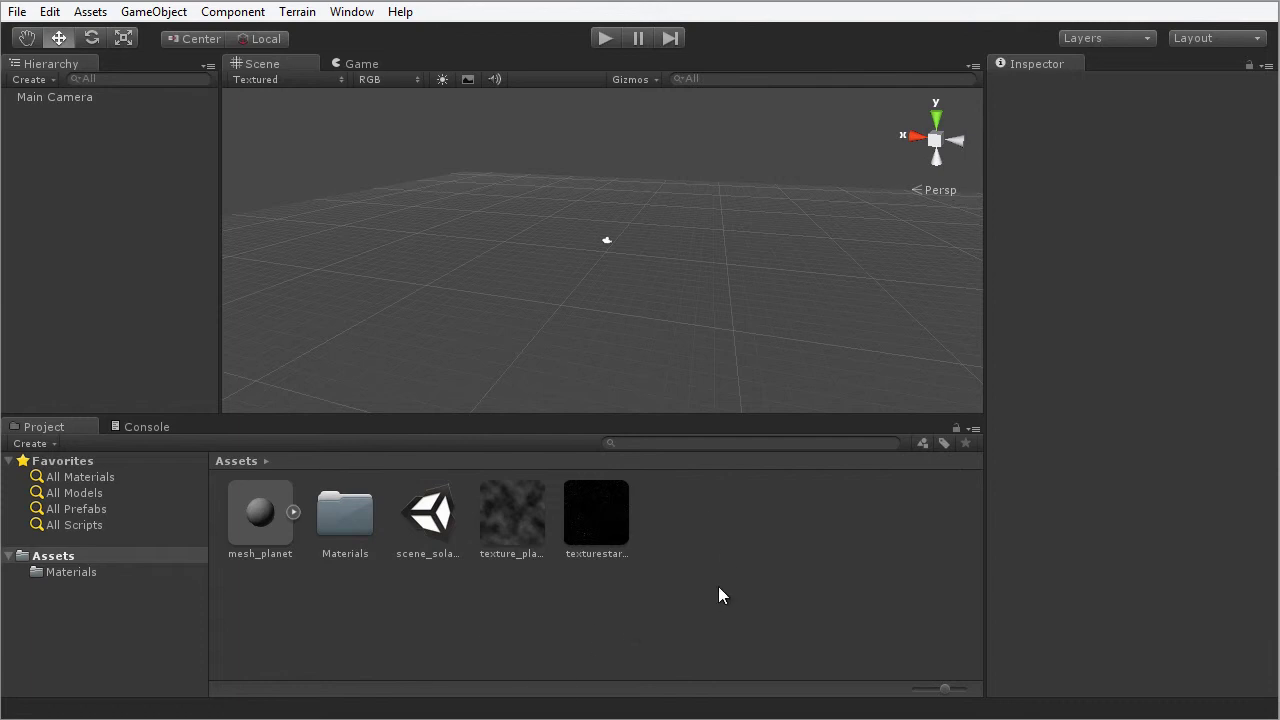
Step: Create the Meshes and Textures folders in Assets
right_click(691, 507)
mouse_move(752, 520)
click(983, 520)
text(Meshes)
key(Return)
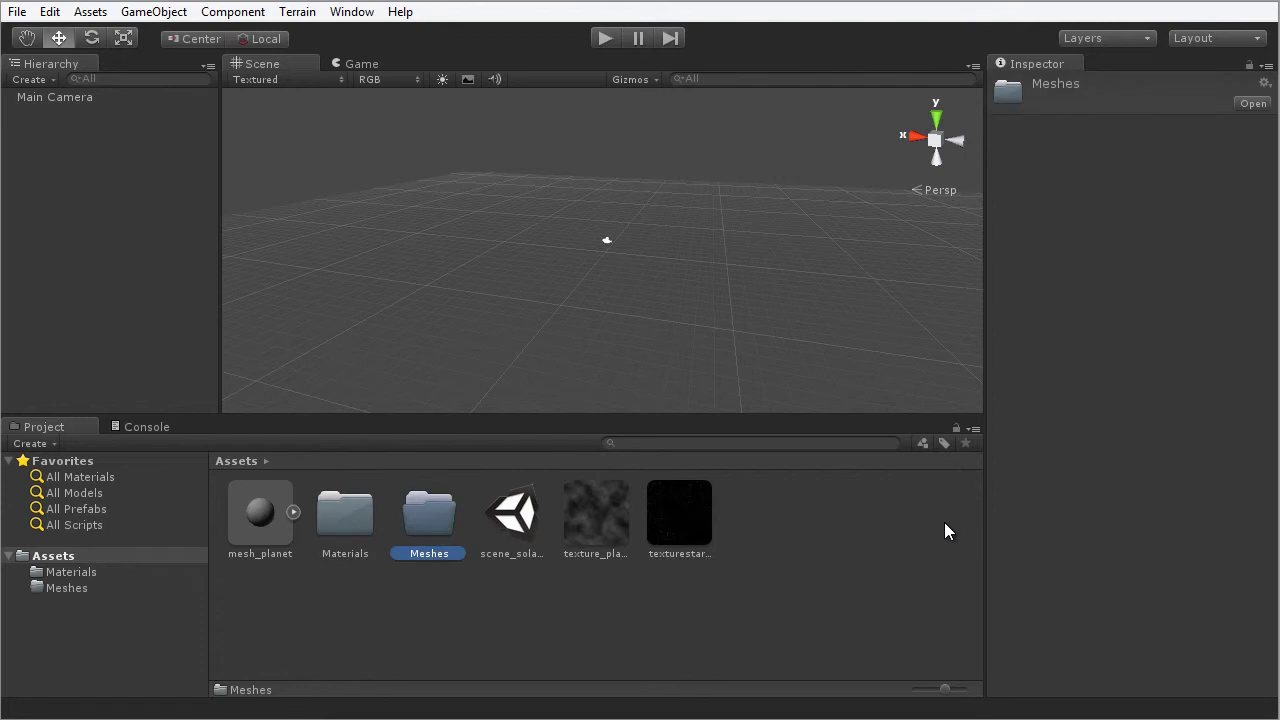
right_click(665, 640)
mouse_move(712, 655)
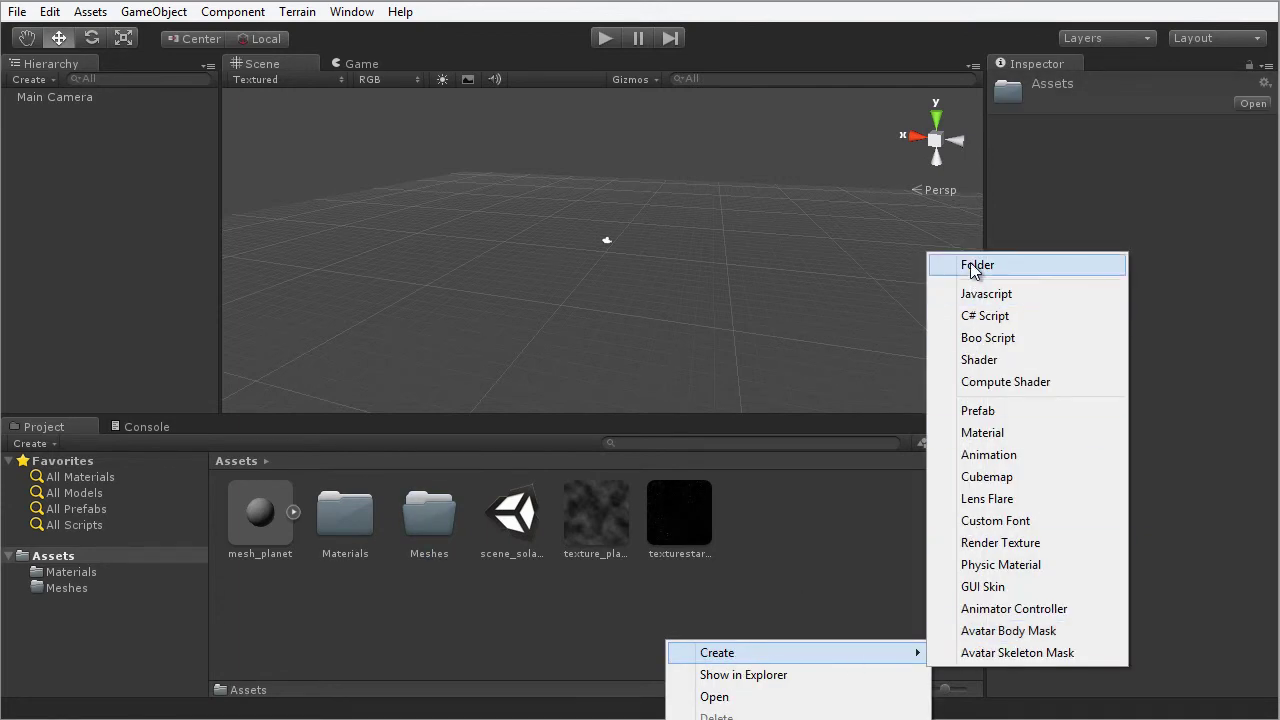
click(970, 264)
text(Texture)
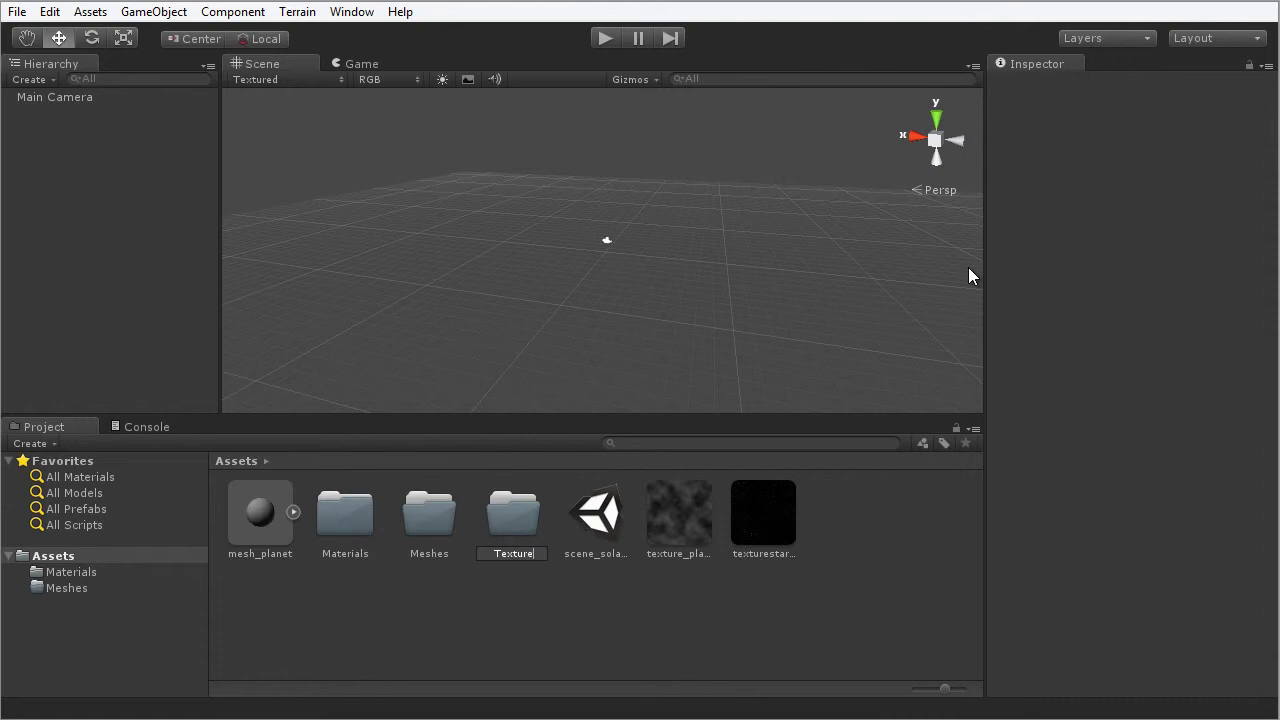
text(s)
key(Return)
Step: Add a Scenes folder, then select the scene_solarsystem scene asset
right_click(722, 618)
mouse_move(786, 621)
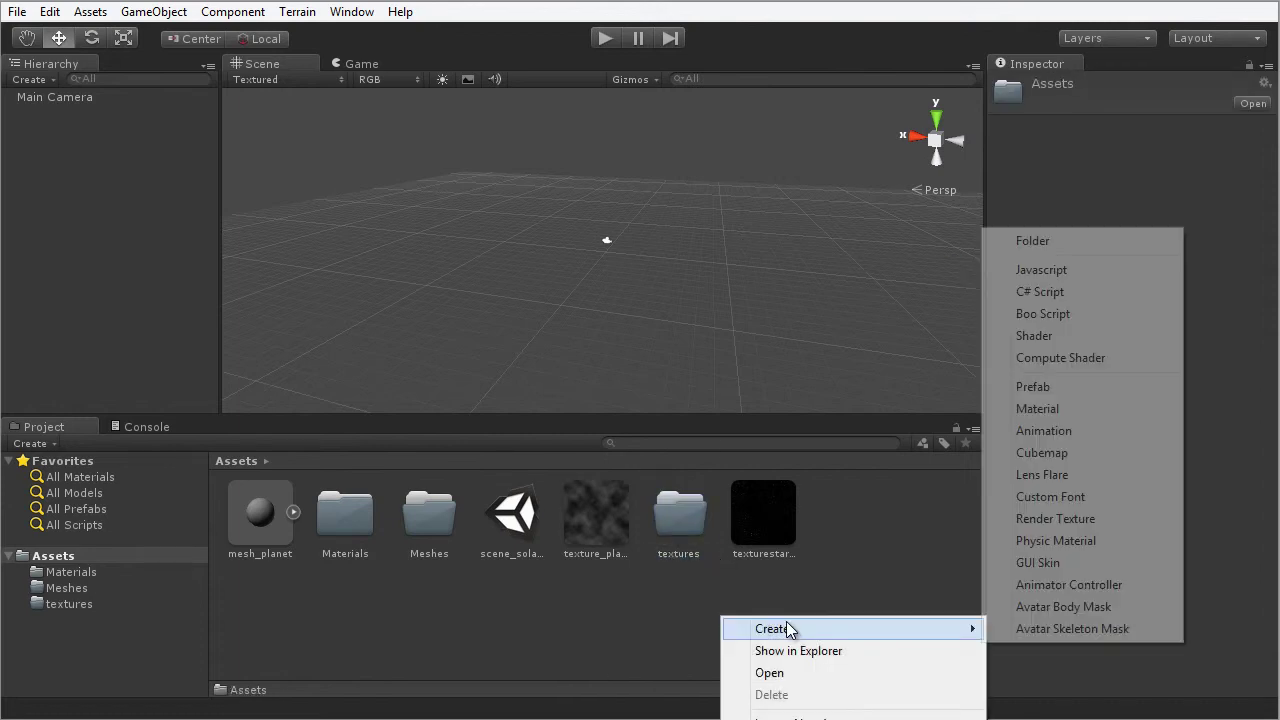
click(1067, 241)
text(Scenes)
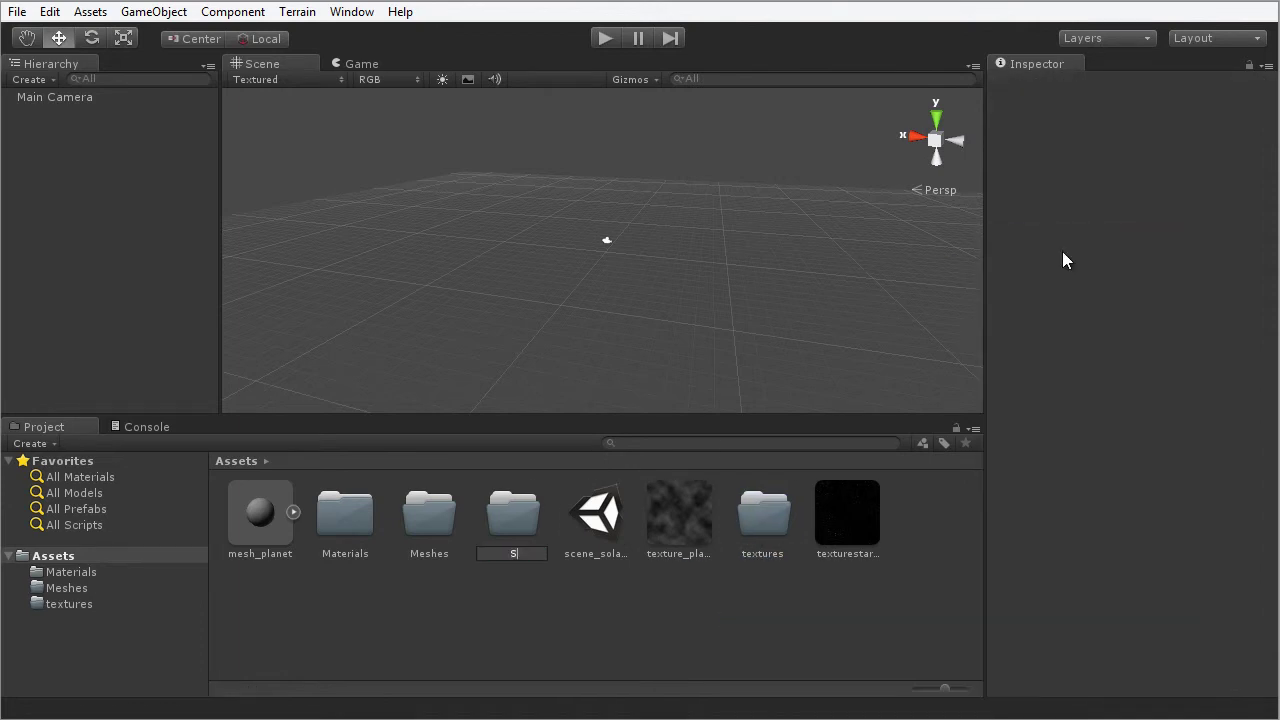
key(Return)
click(527, 588)
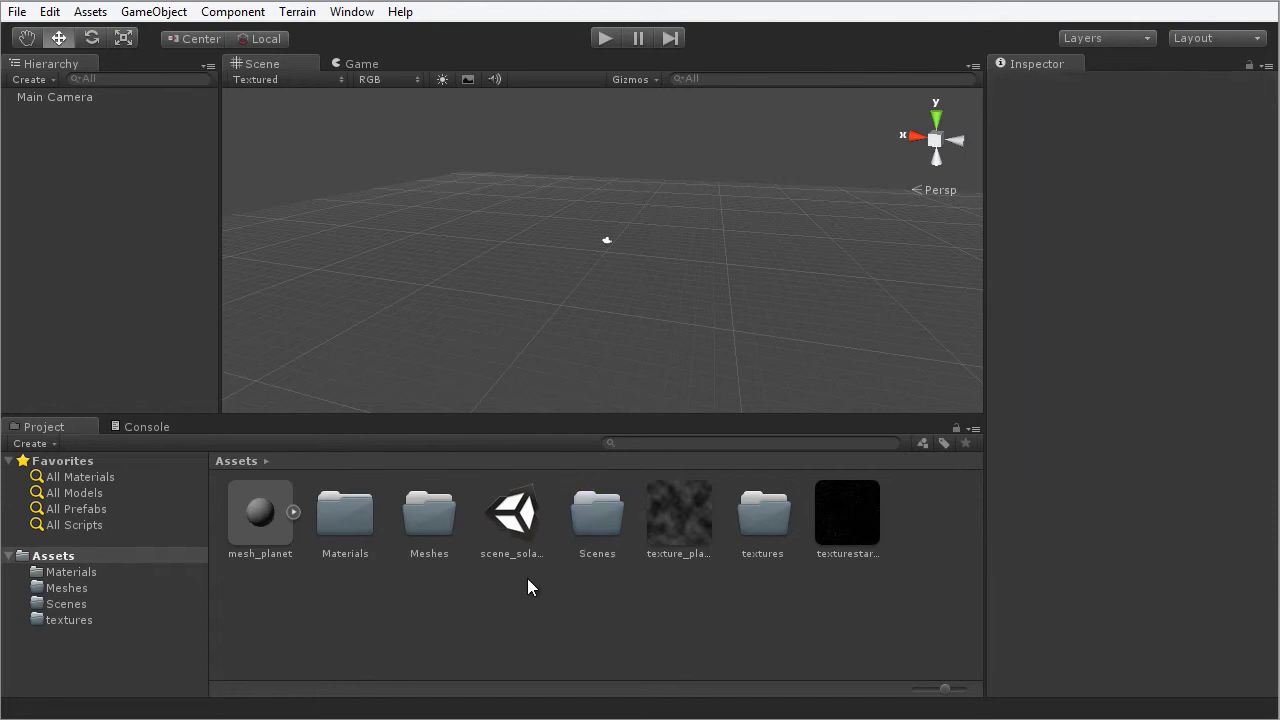
click(515, 510)
drag(589, 512, 591, 513)
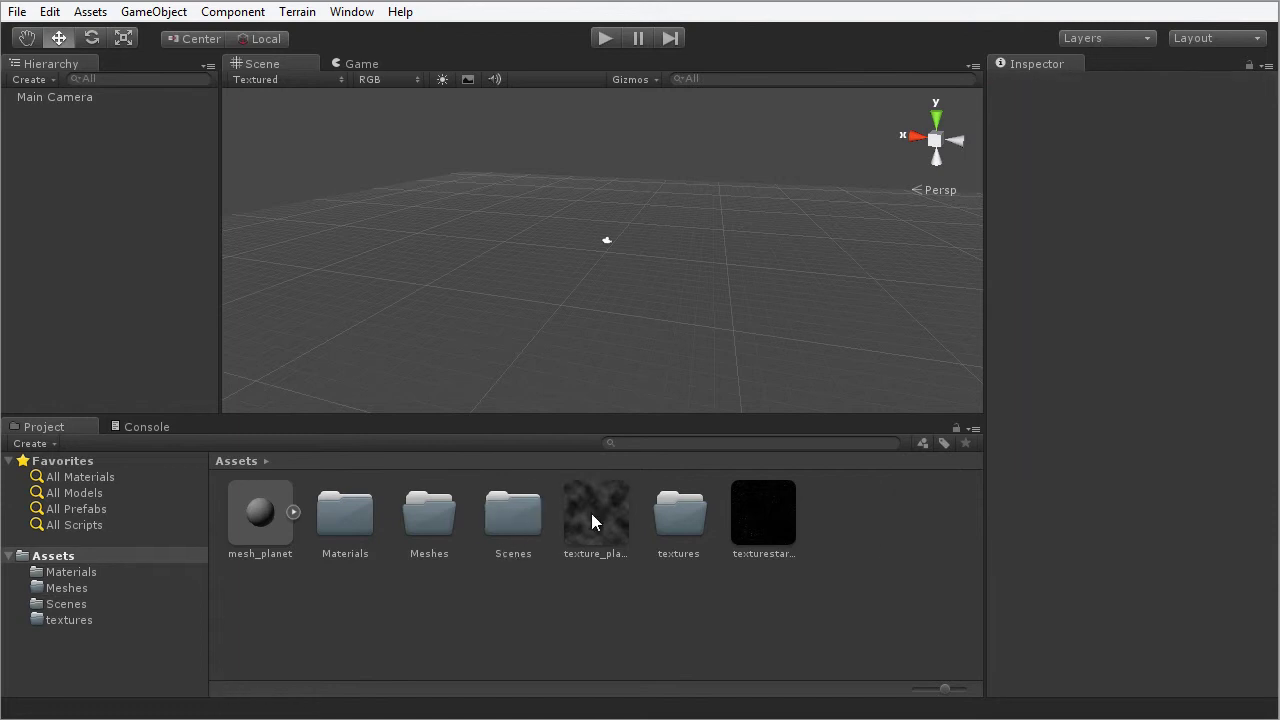
click(596, 515)
ctrl+click(763, 515)
drag(763, 518, 680, 526)
click(252, 514)
drag(252, 514, 443, 522)
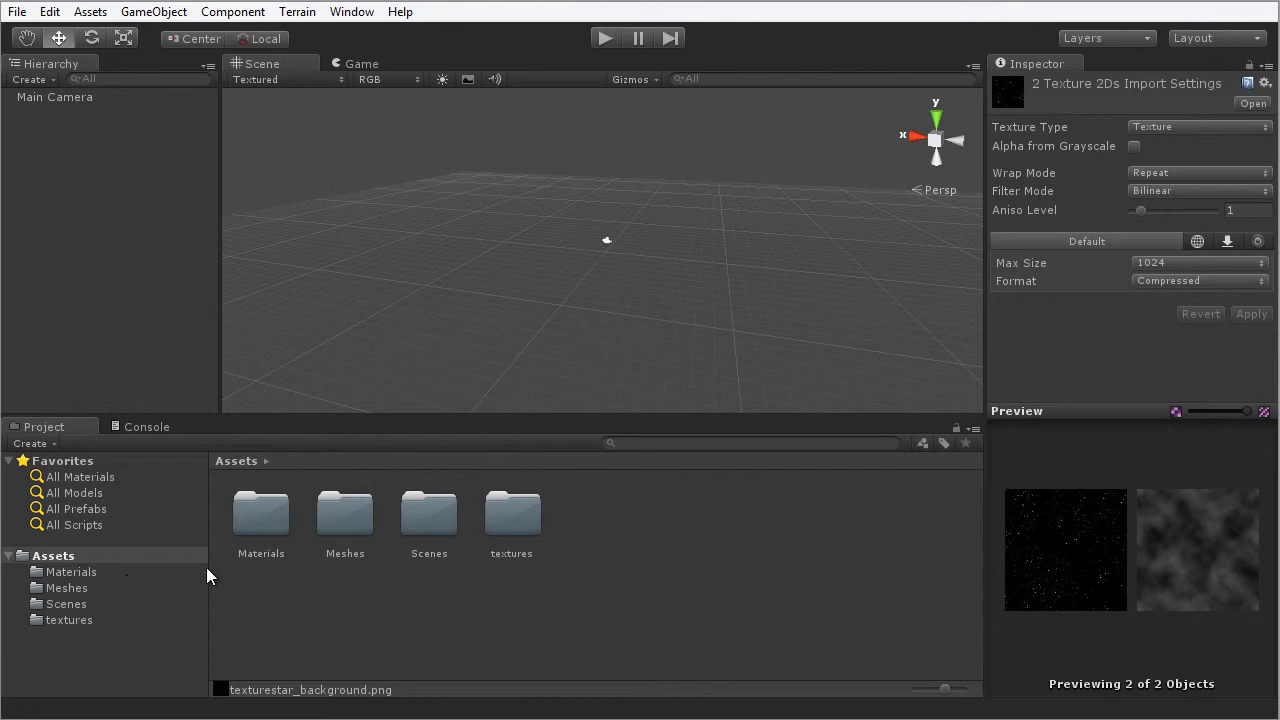
click(93, 585)
click(92, 614)
click(94, 575)
click(100, 605)
click(101, 618)
click(105, 588)
click(108, 572)
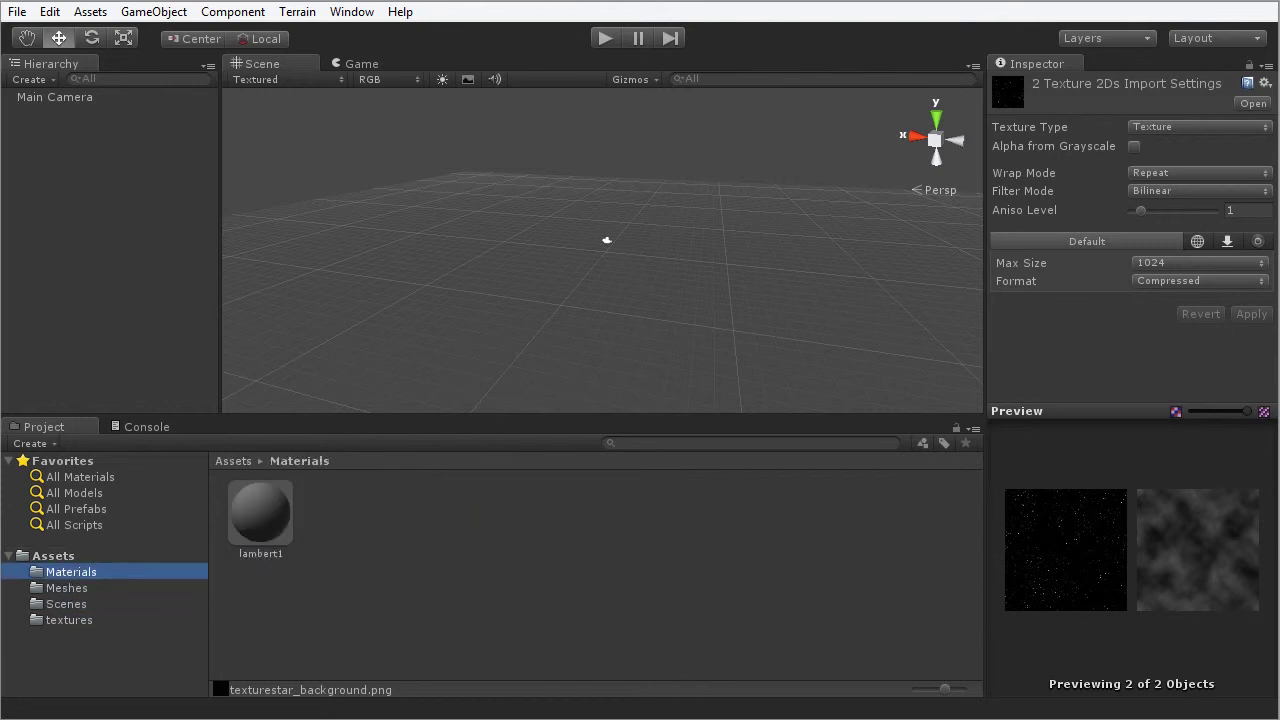
click(53, 555)
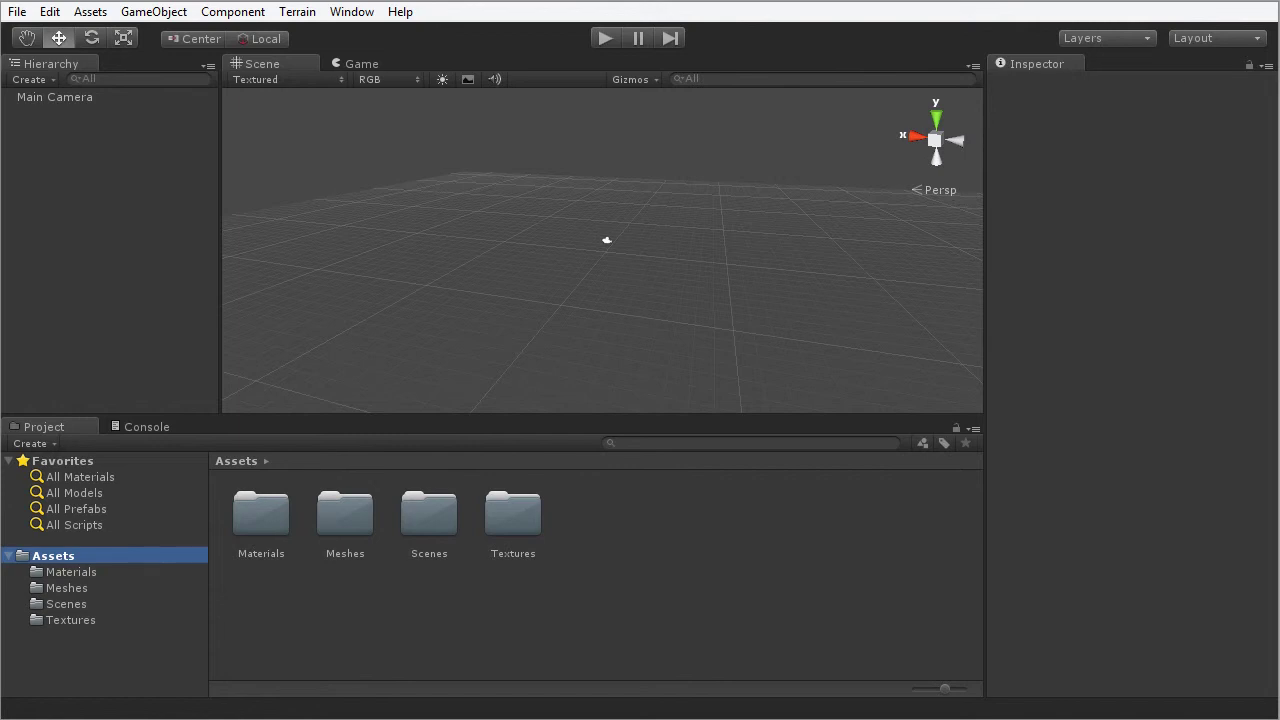
Step: Create a new material named skybox_mat inside the Materials folder
double_click(274, 525)
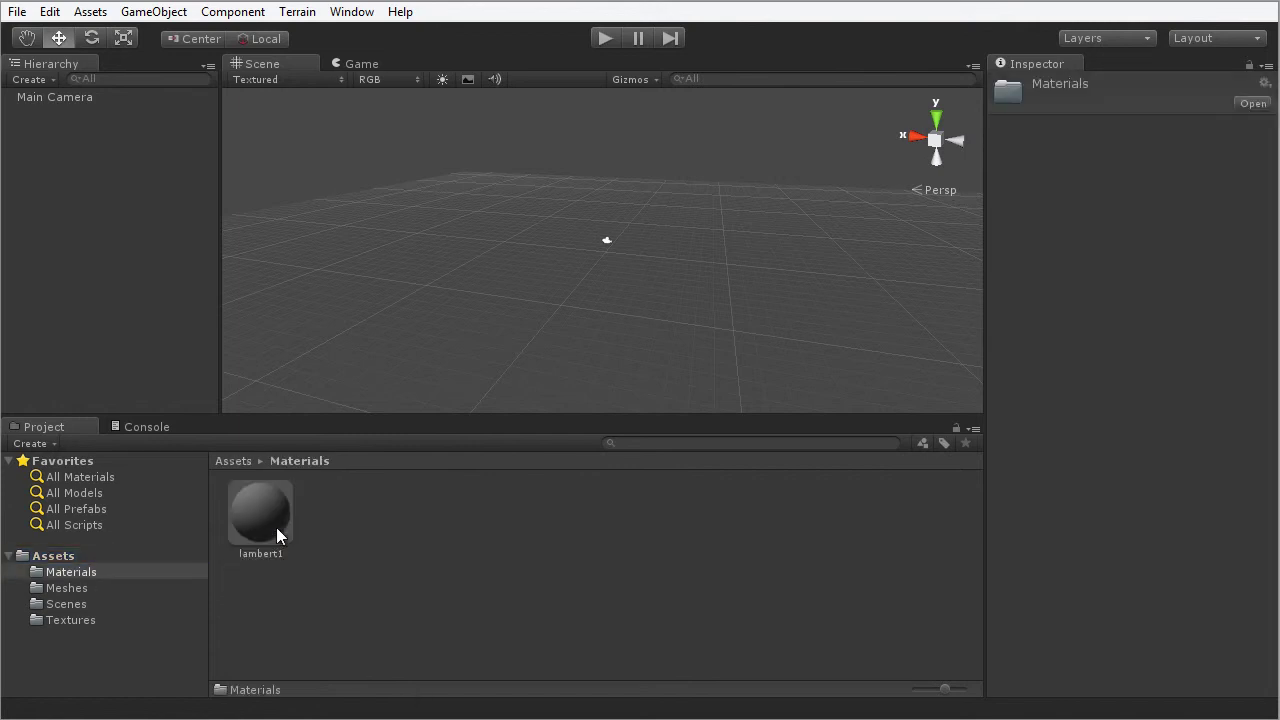
right_click(428, 496)
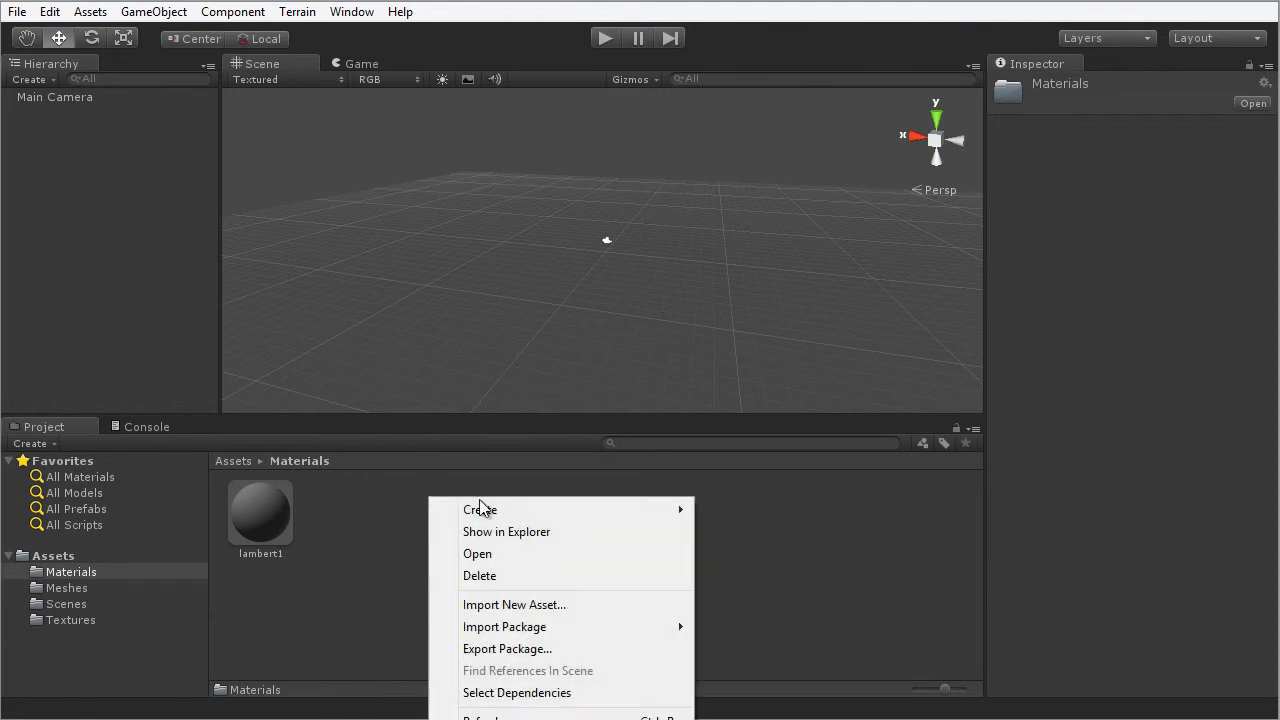
mouse_move(486, 511)
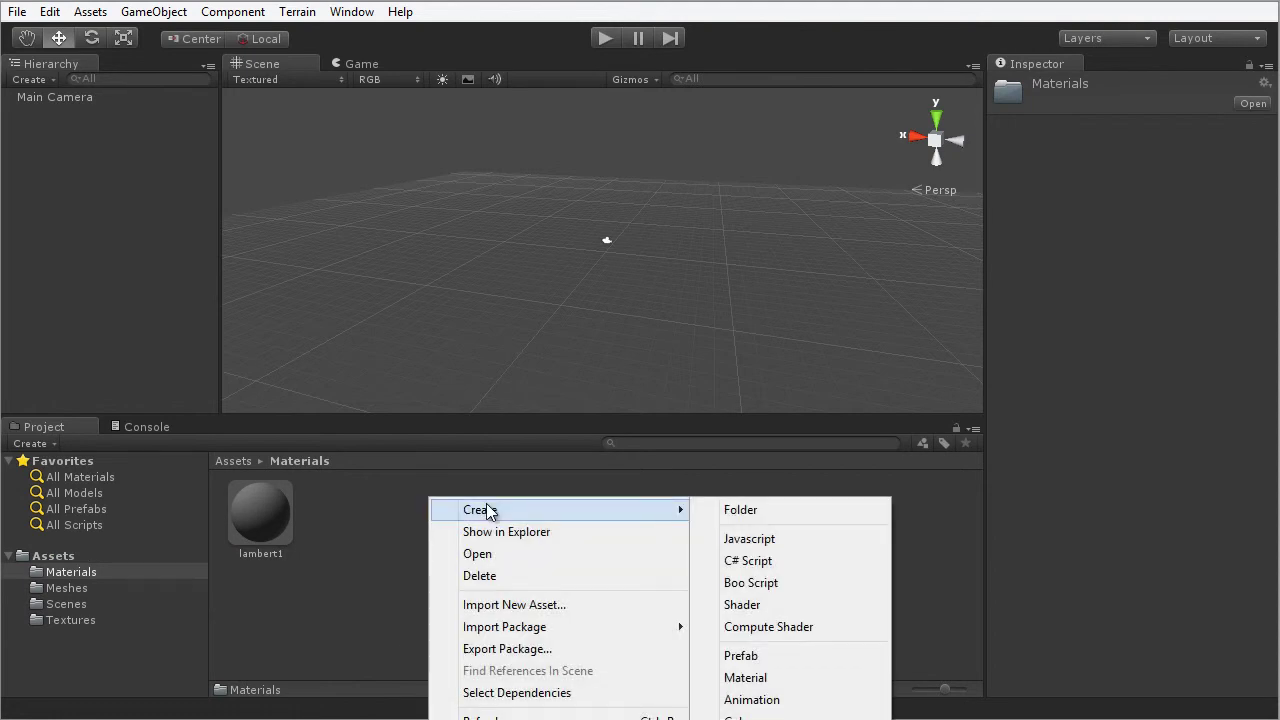
click(750, 679)
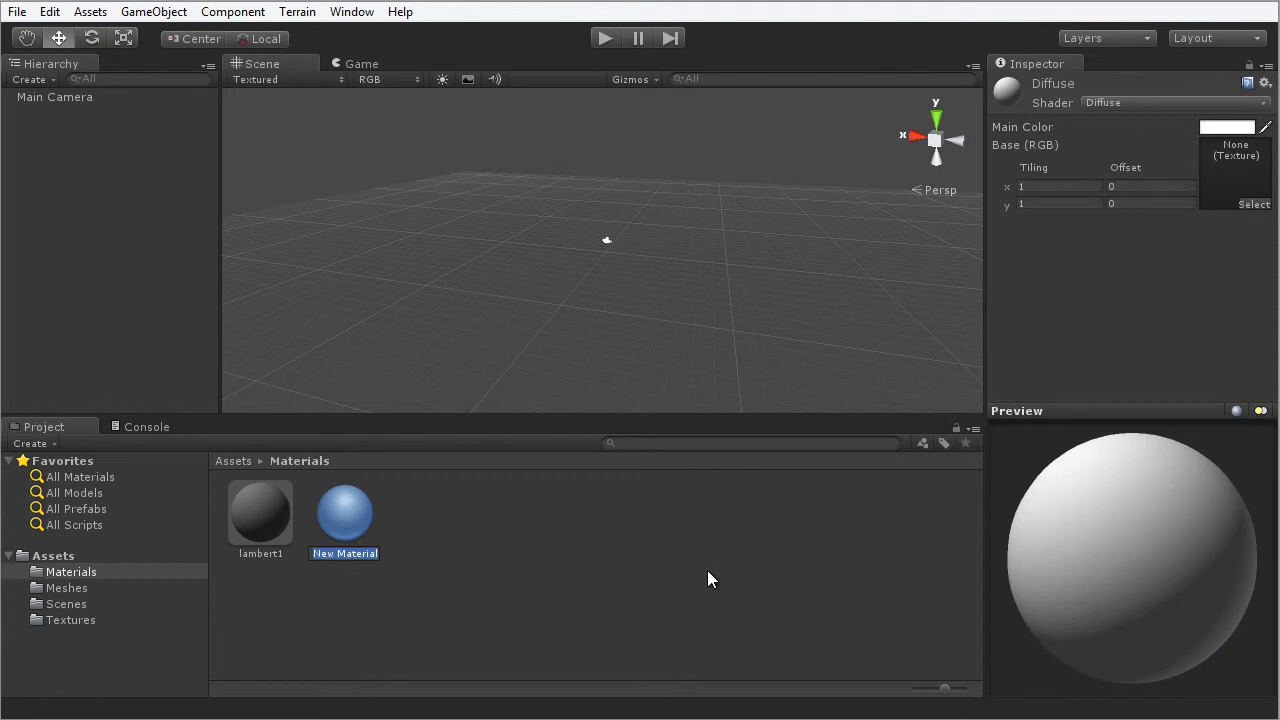
text(skybox_mat)
key(Return)
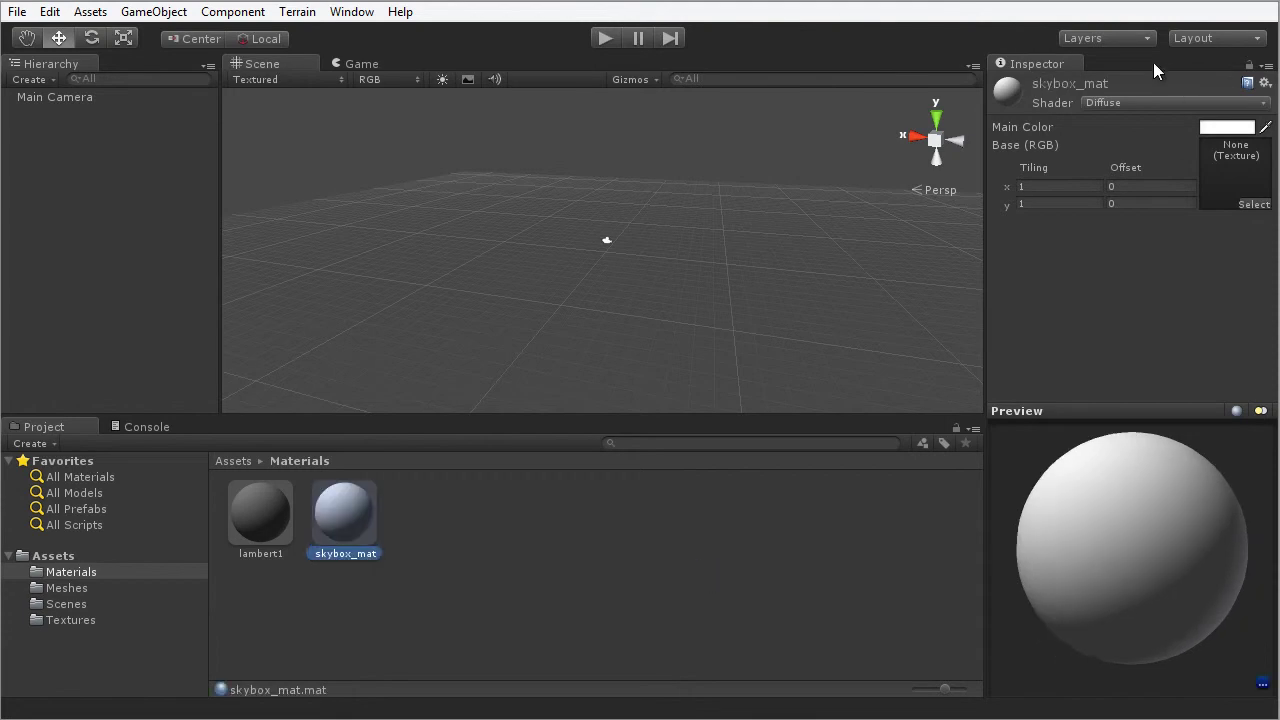
Step: Switch skybox_mat's shader to RenderFX/Skybox
click(1109, 104)
mouse_move(1141, 457)
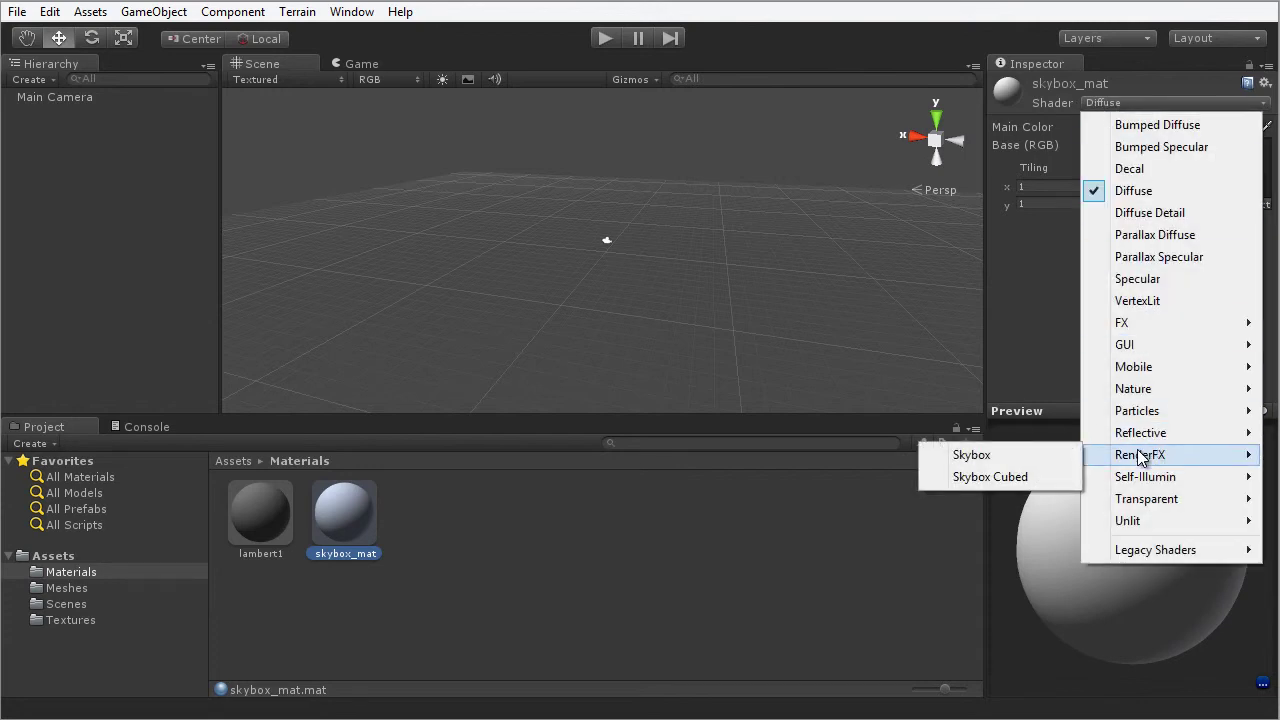
click(1027, 447)
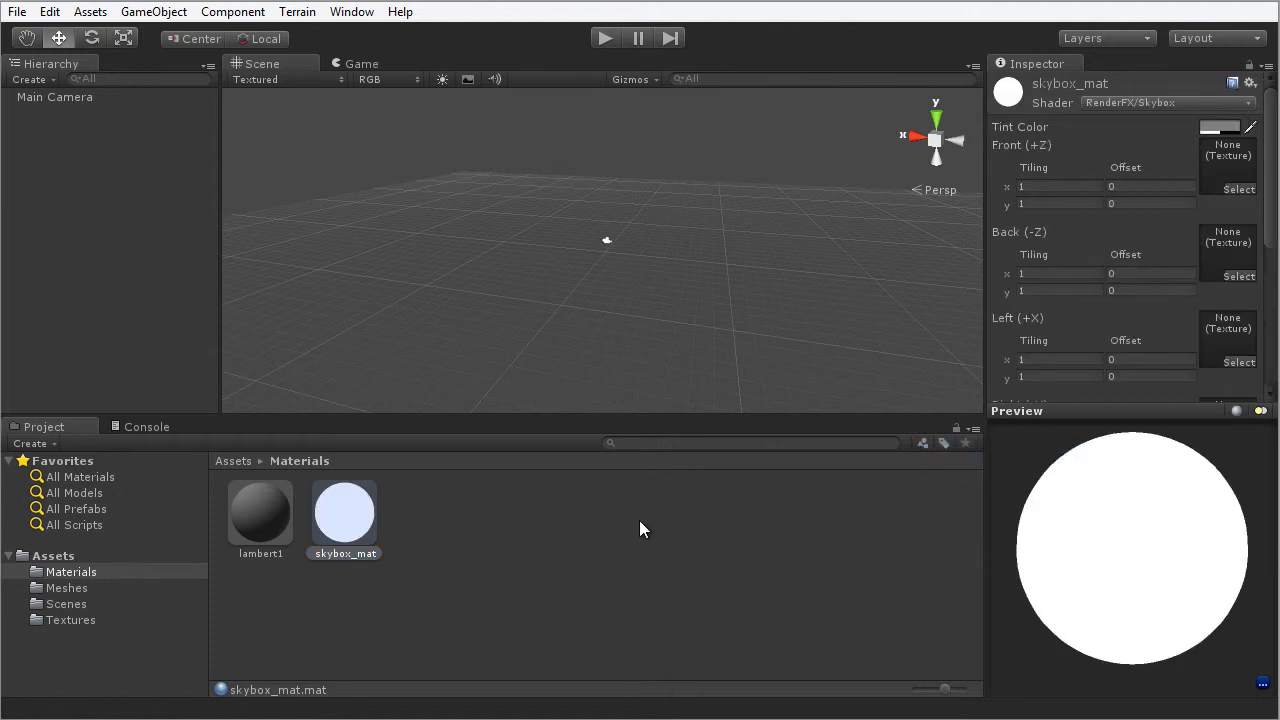
mouse_move(1273, 195)
mouse_down()
mouse_move(1272, 347)
mouse_move(1260, 178)
mouse_up()
Step: Assign the star texture to skybox_mat's Front (+Z) face and locate it in the project
click(1237, 189)
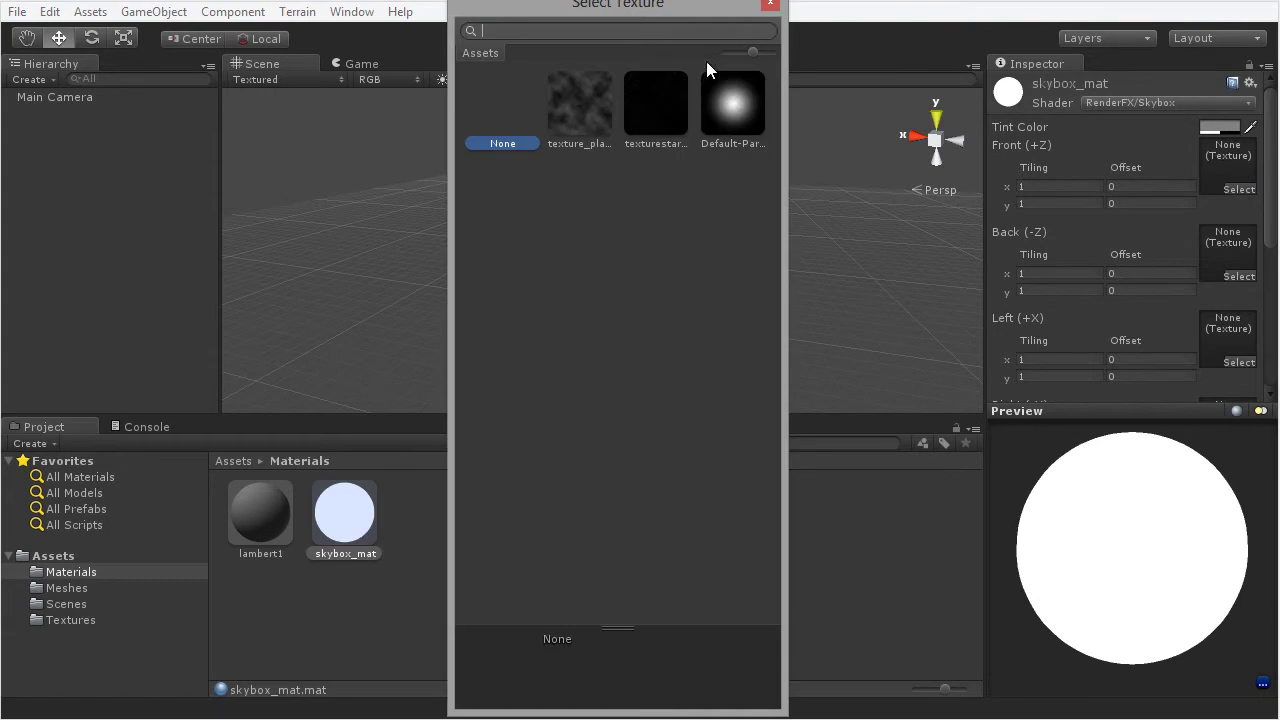
mouse_move(641, 9)
mouse_down()
mouse_move(631, 21)
mouse_move(643, 11)
mouse_up()
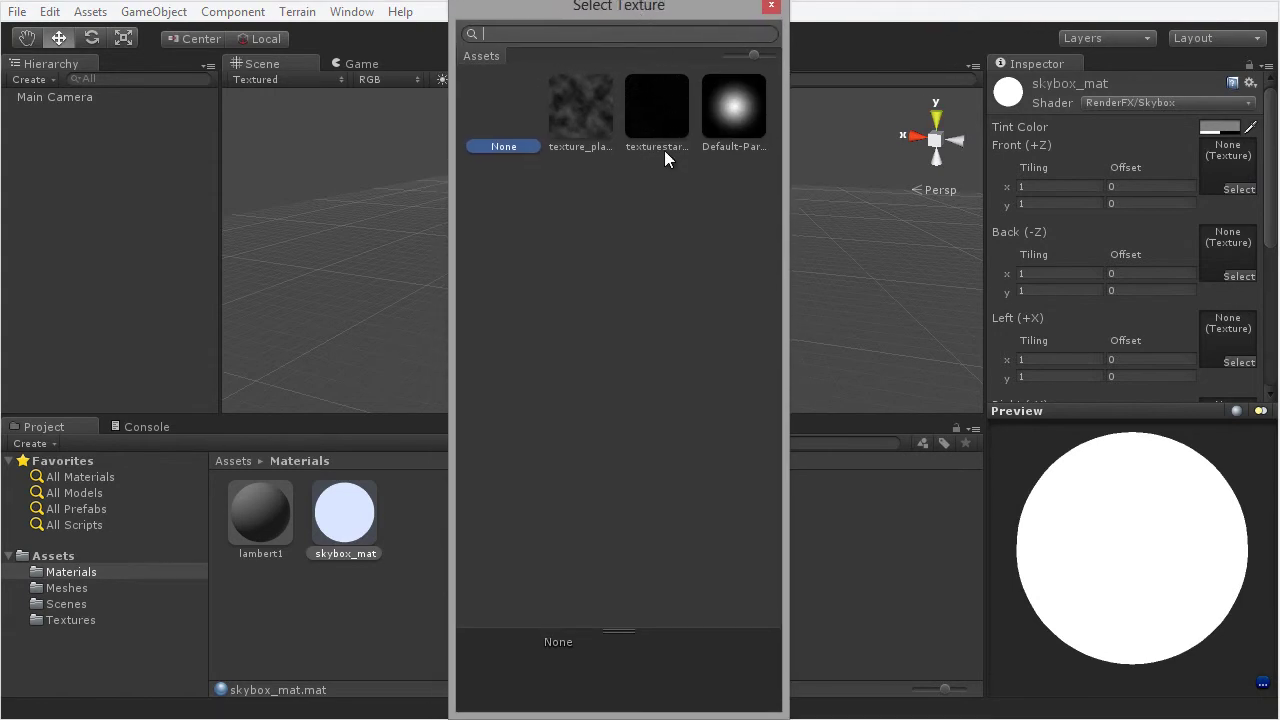
double_click(656, 110)
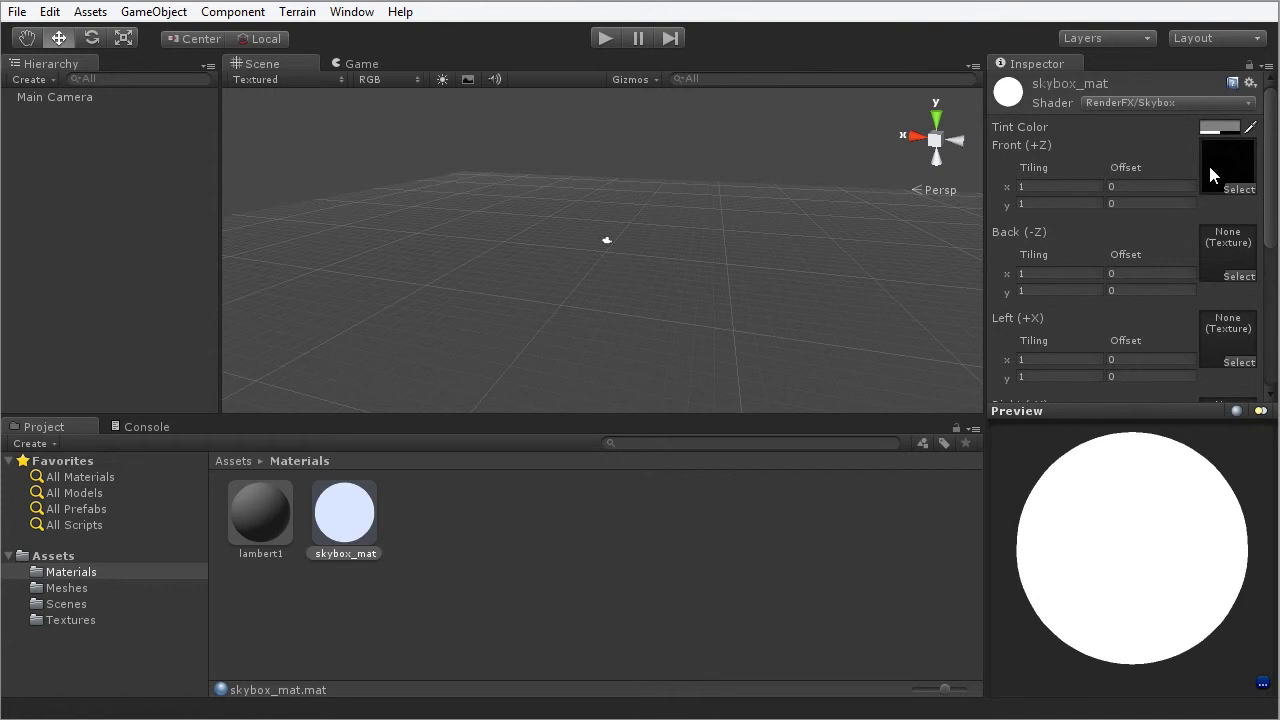
click(1210, 168)
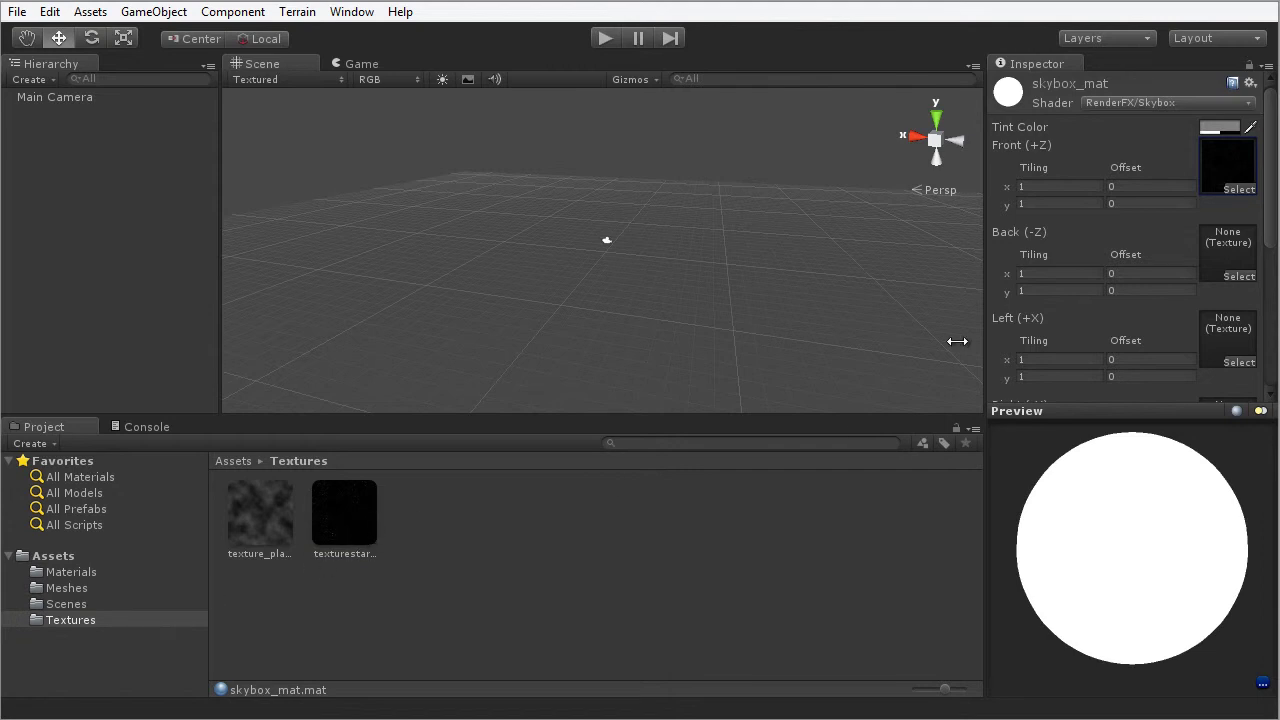
Step: Drag texturestar onto the Back, Left, Right, Up and Down face slots
drag(1272, 200, 1269, 150)
drag(344, 515, 1226, 258)
drag(352, 508, 1224, 212)
drag(342, 507, 1222, 102)
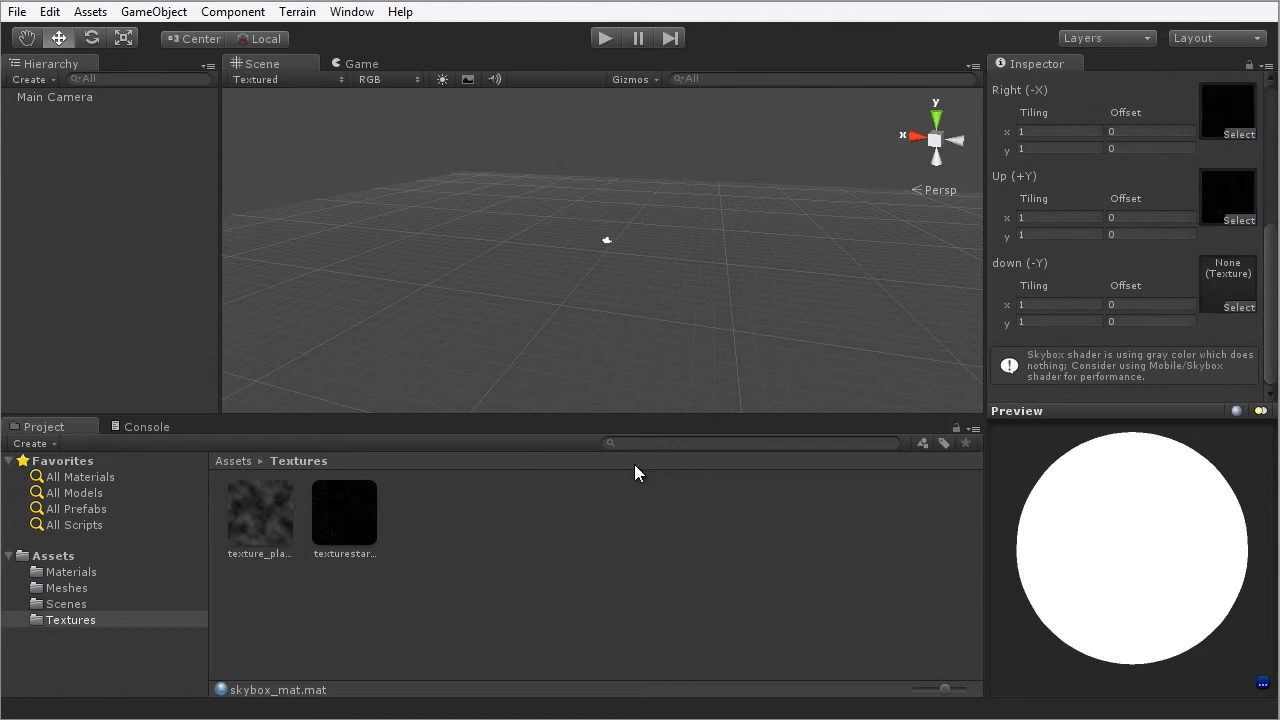
drag(350, 515, 1266, 194)
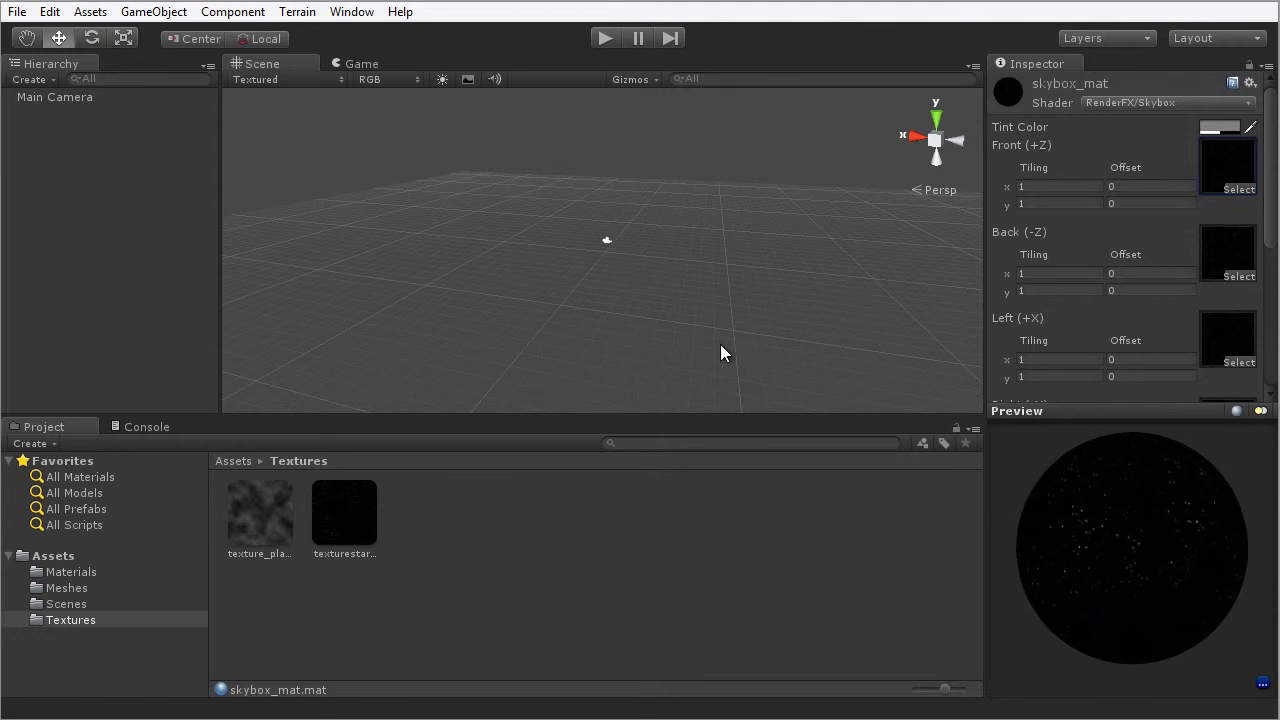
click(486, 251)
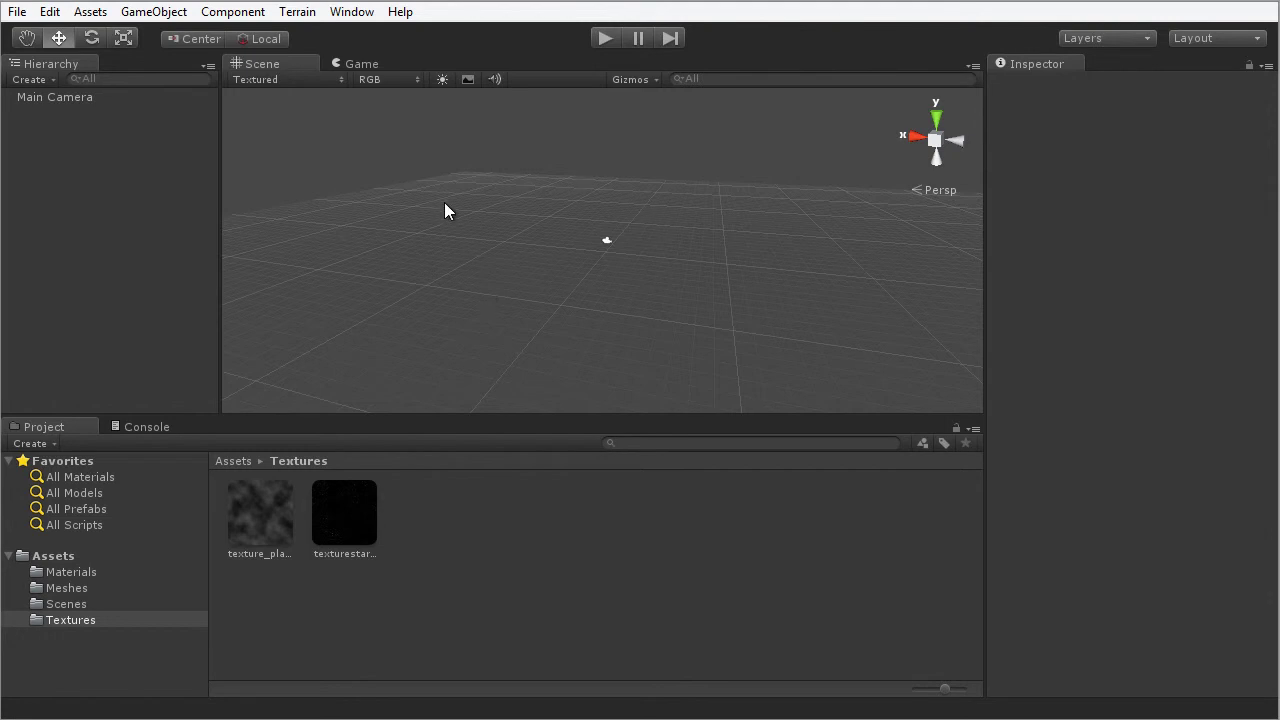
Step: Set the Render Settings Skybox Material to skybox_mat
click(49, 12)
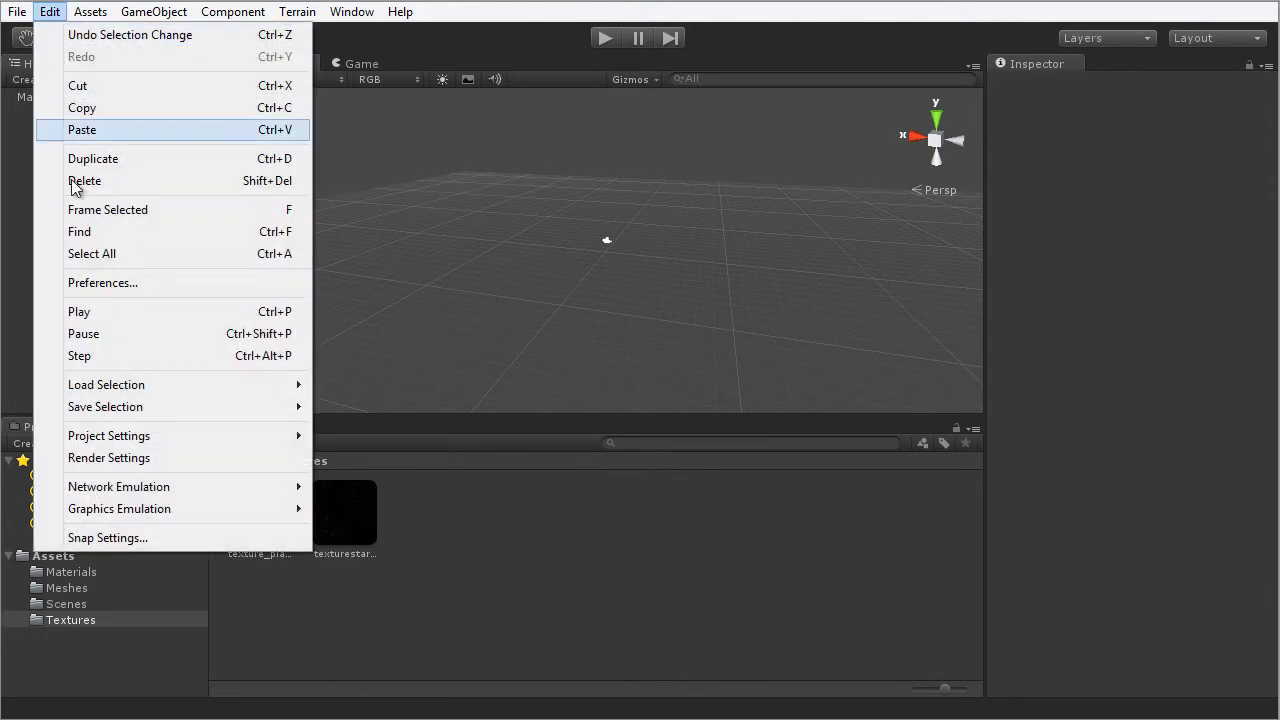
click(191, 460)
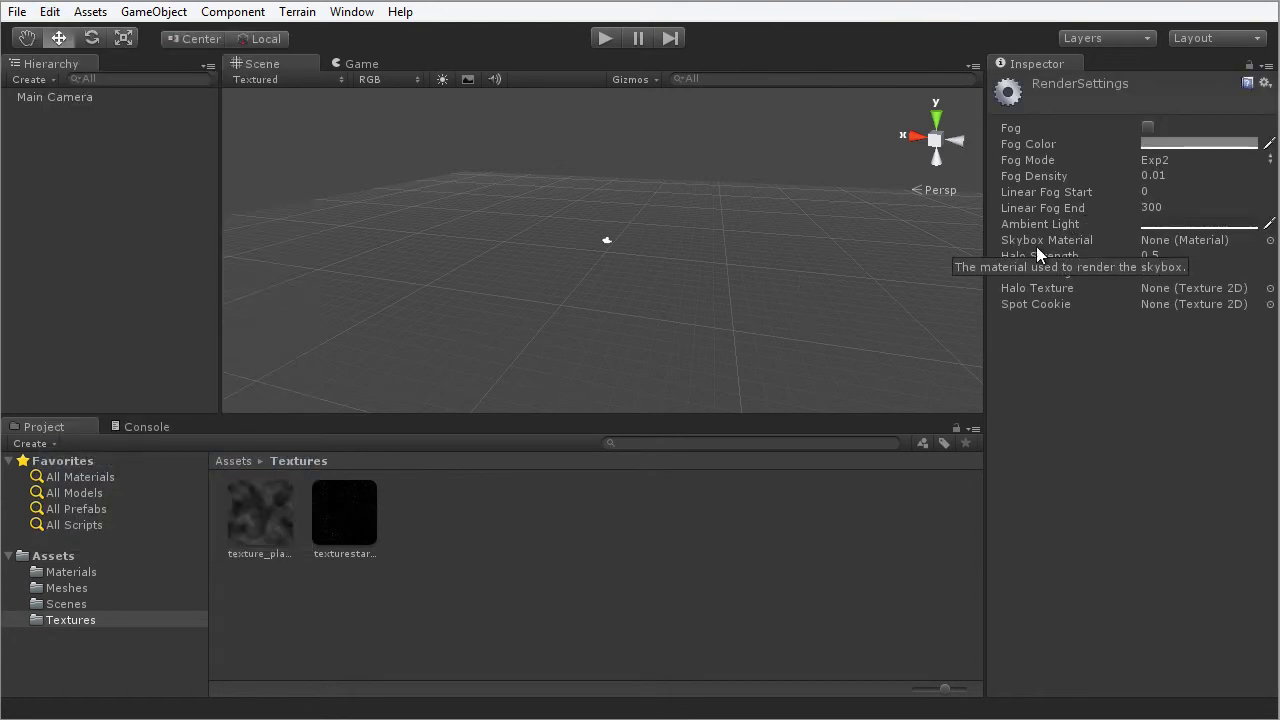
click(1200, 240)
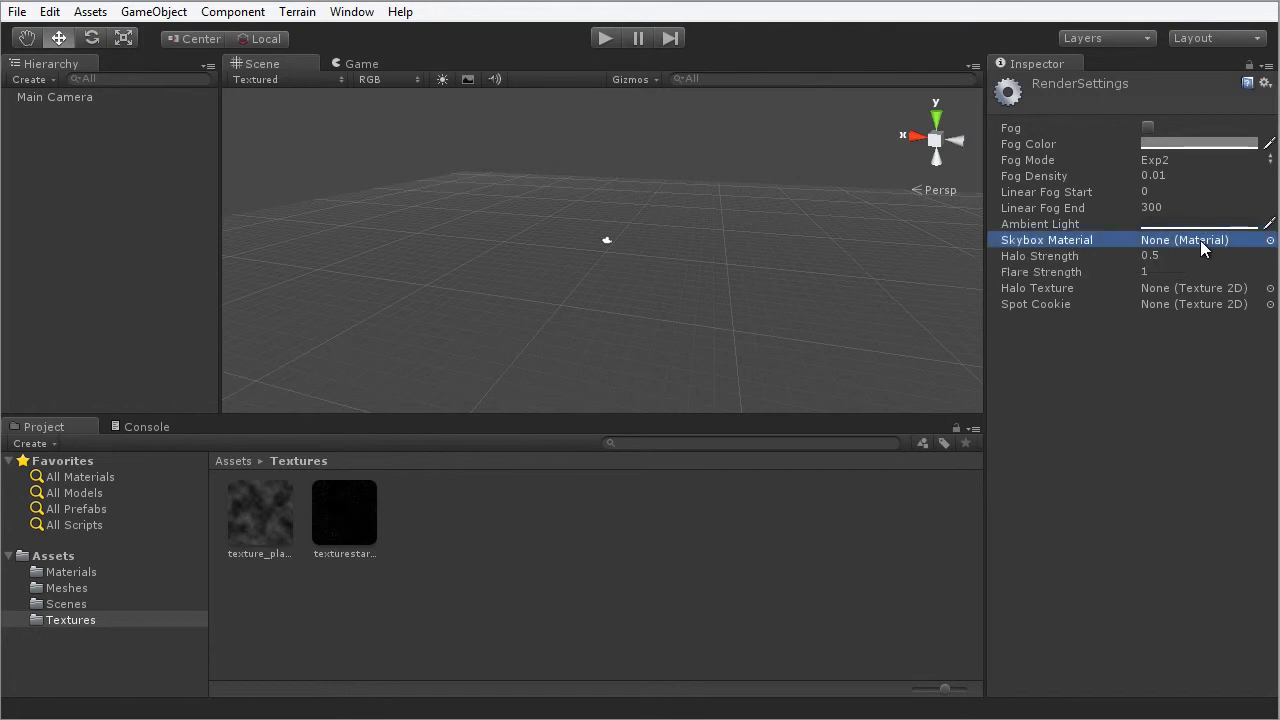
click(1270, 240)
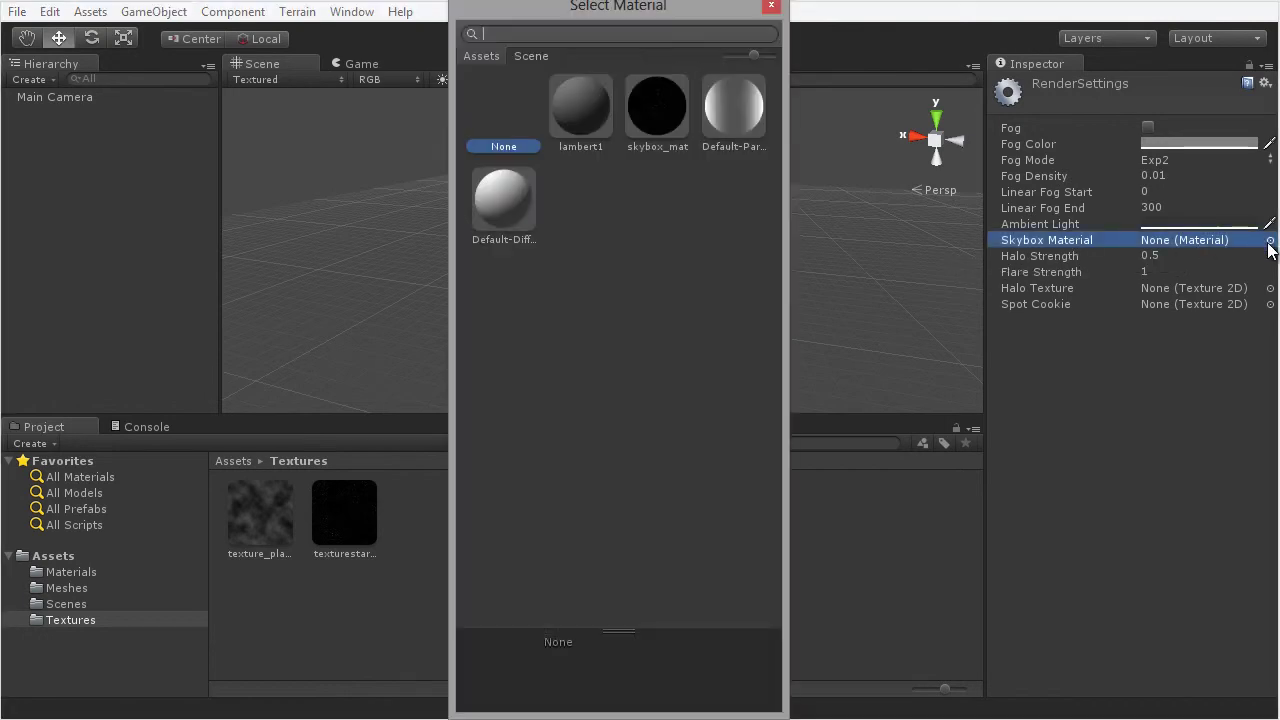
double_click(662, 125)
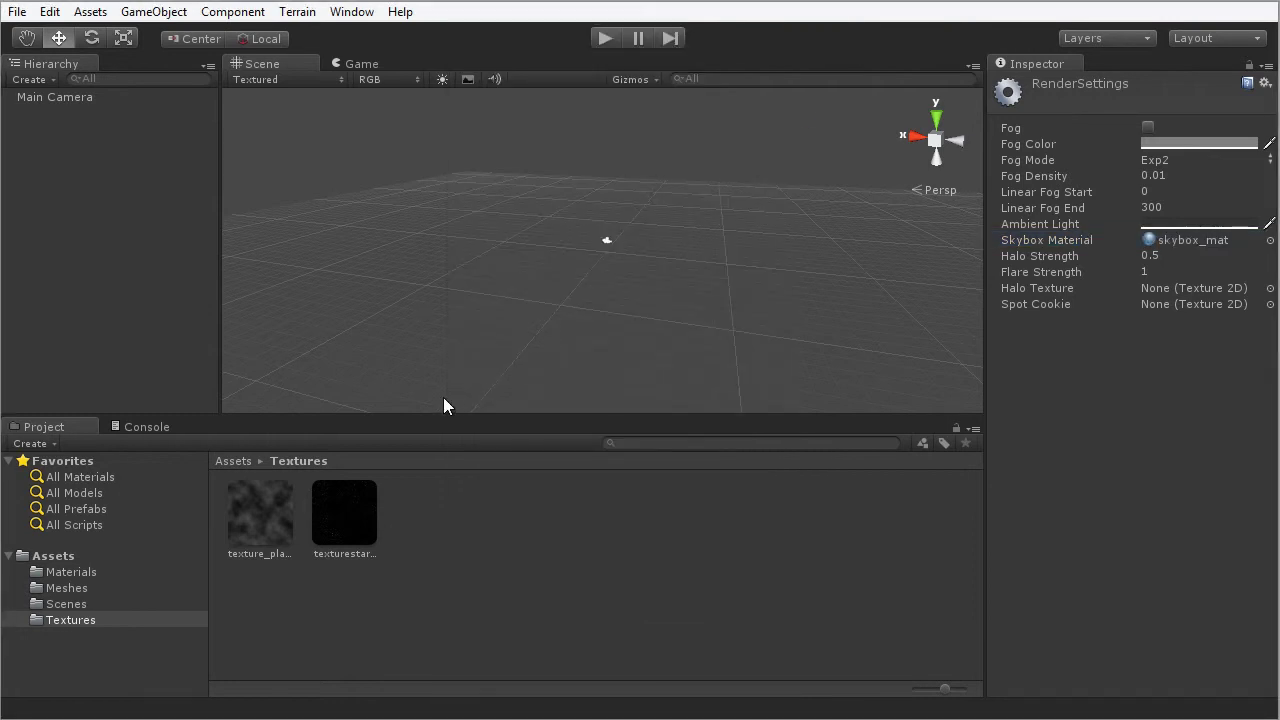
click(574, 115)
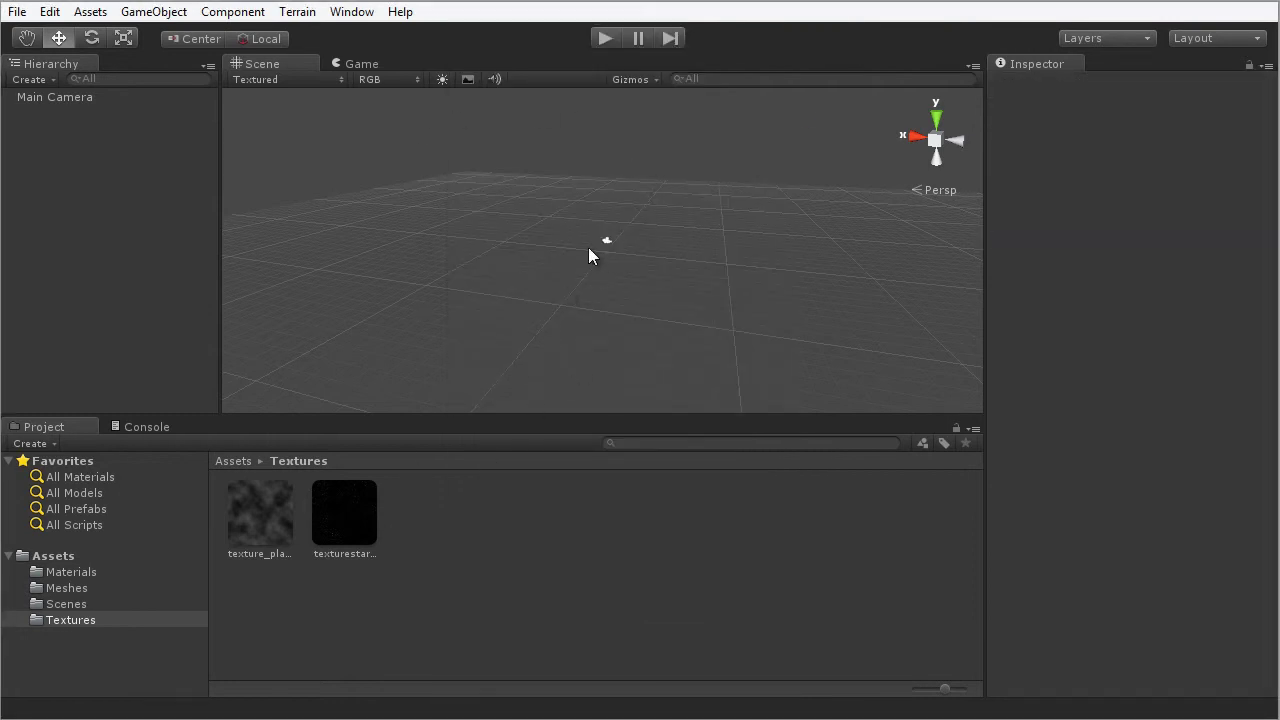
click(467, 80)
Step: Turn on the Scene view skybox to show the starfield, then open the Meshes folder
click(467, 80)
click(467, 80)
click(467, 80)
click(467, 80)
click(467, 80)
click(467, 80)
click(467, 80)
click(467, 81)
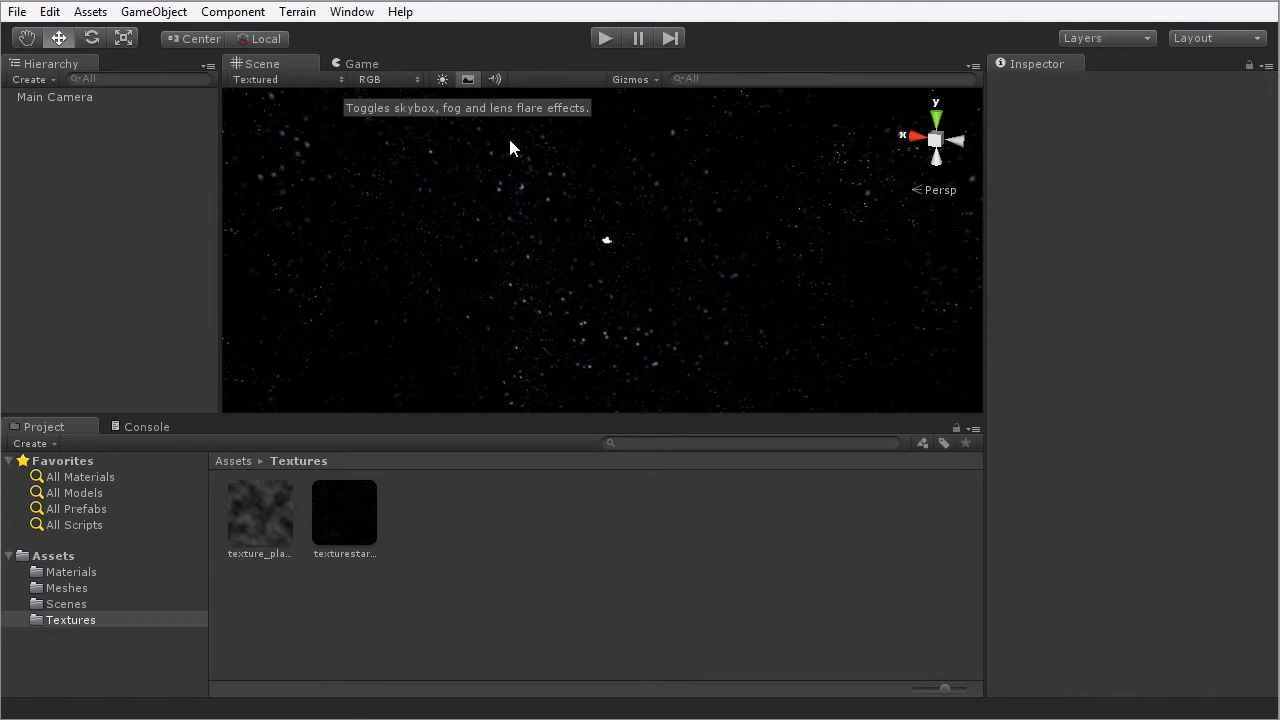
alt+drag(631, 271, 757, 214)
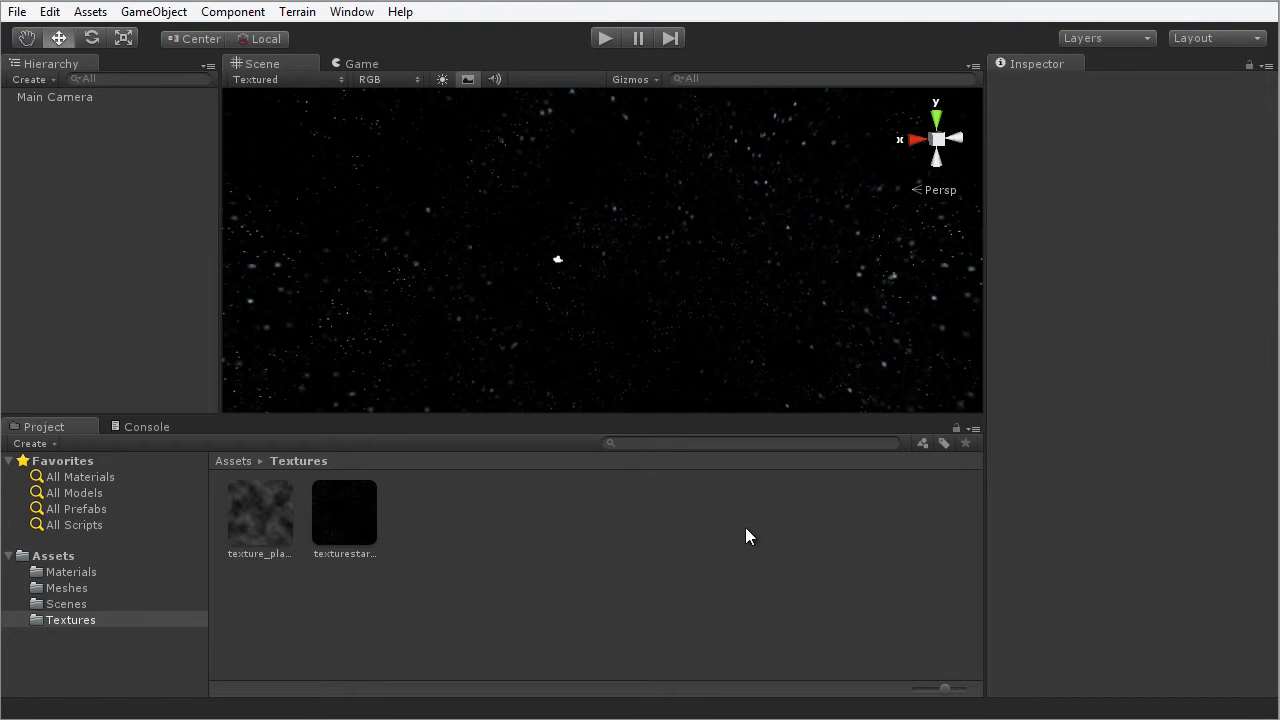
click(53, 555)
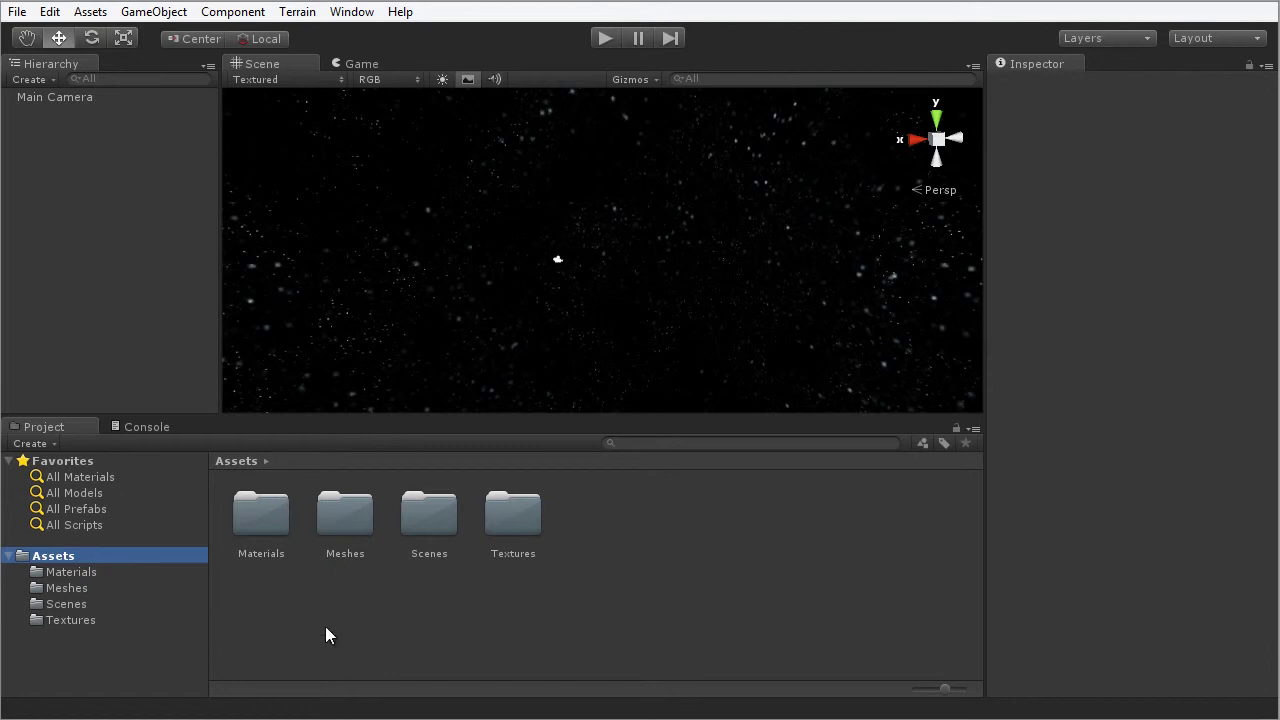
double_click(344, 514)
Step: Place mesh_planet in the scene at position 0, 0, 0
drag(252, 520, 646, 300)
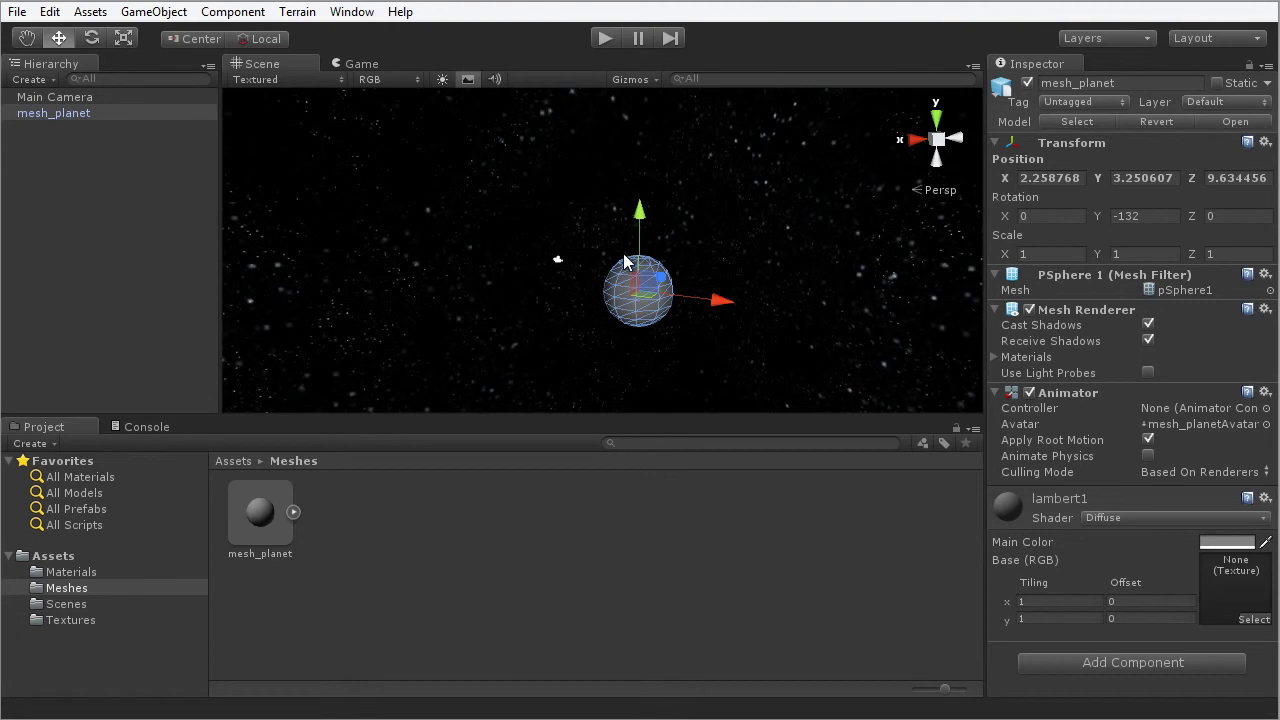
click(1081, 177)
text(0)
key(Tab)
text(0)
key(Tab)
text(0)
Step: Scale the sphere uniformly to 2 on X, Y and Z
click(1062, 256)
text(2)
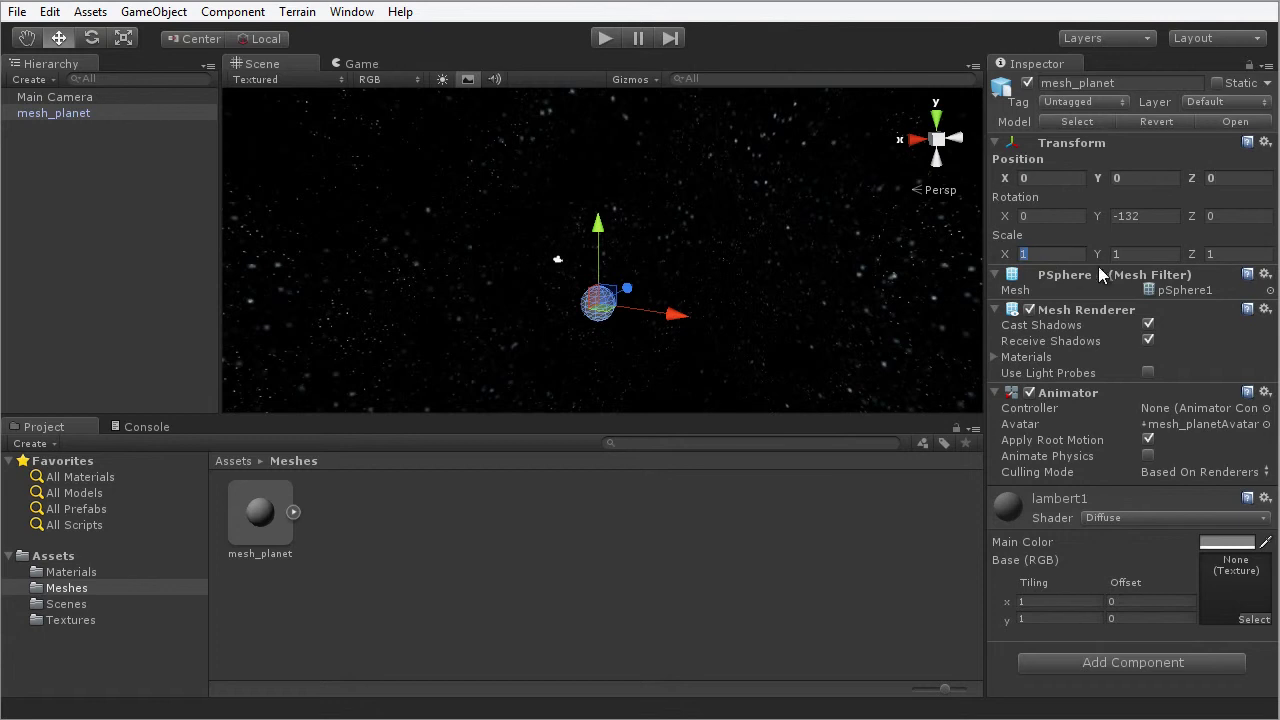
key(Tab)
text(2)
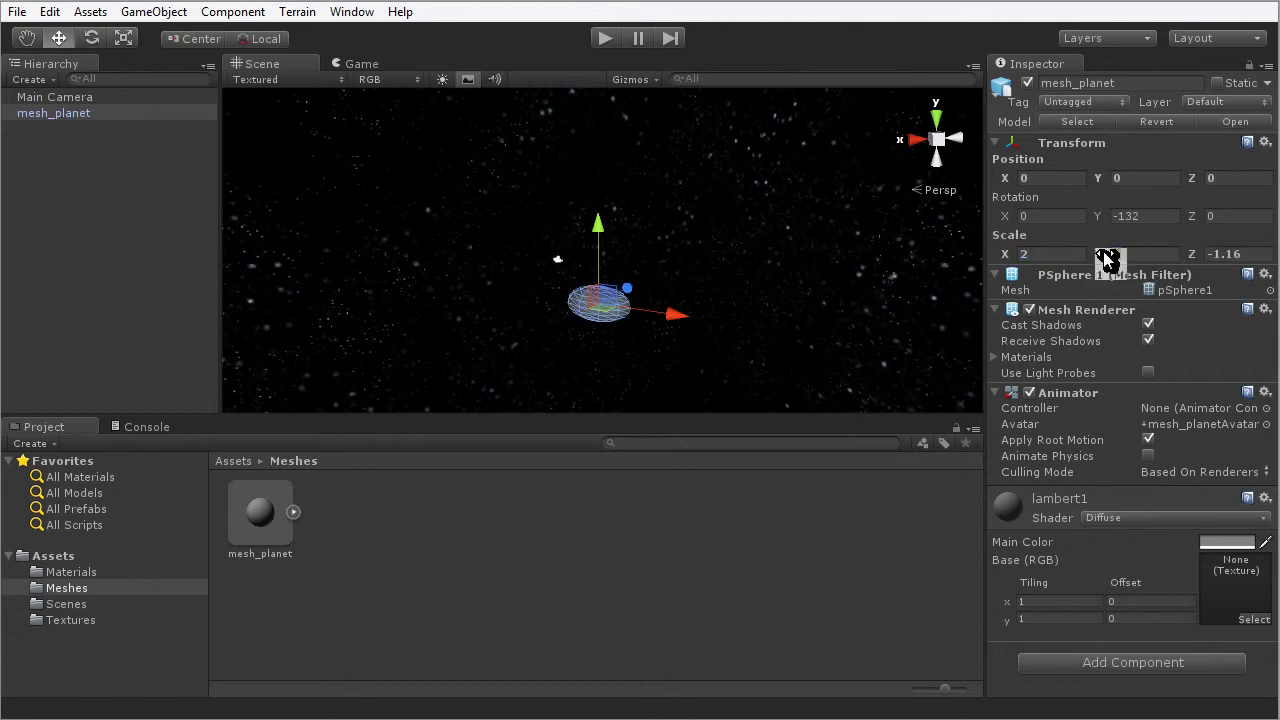
click(1213, 256)
text(2)
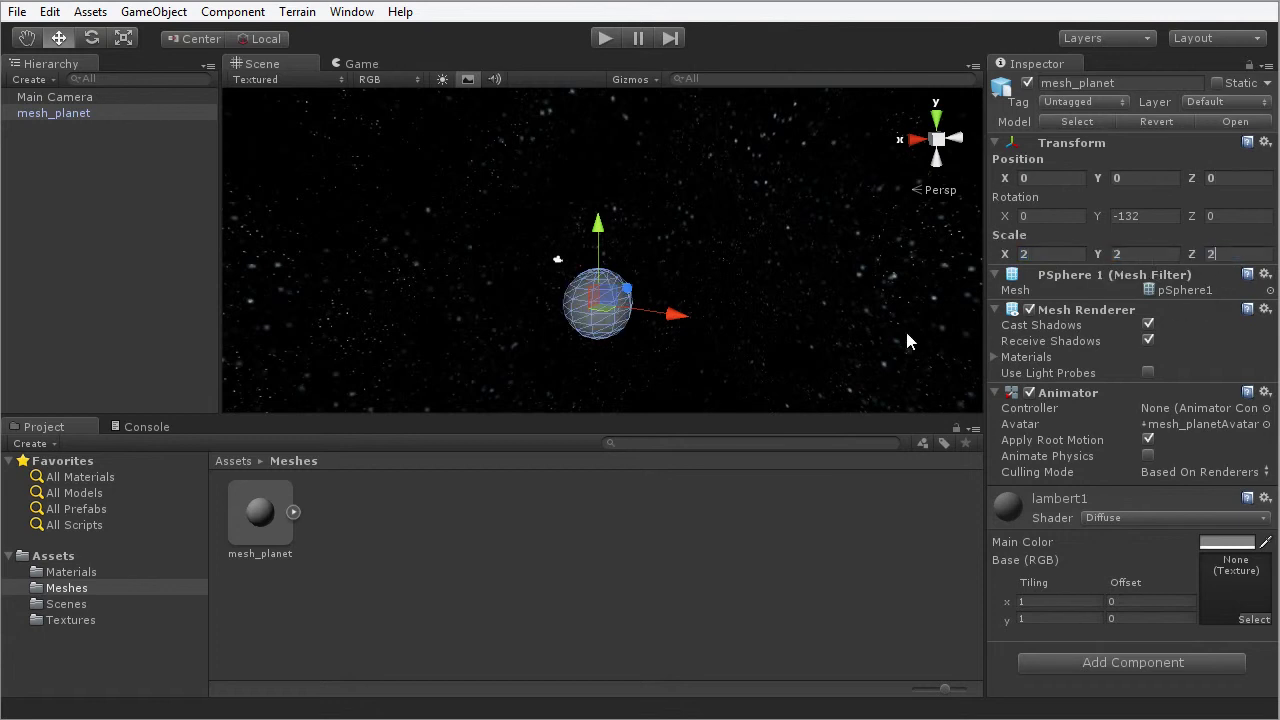
click(67, 116)
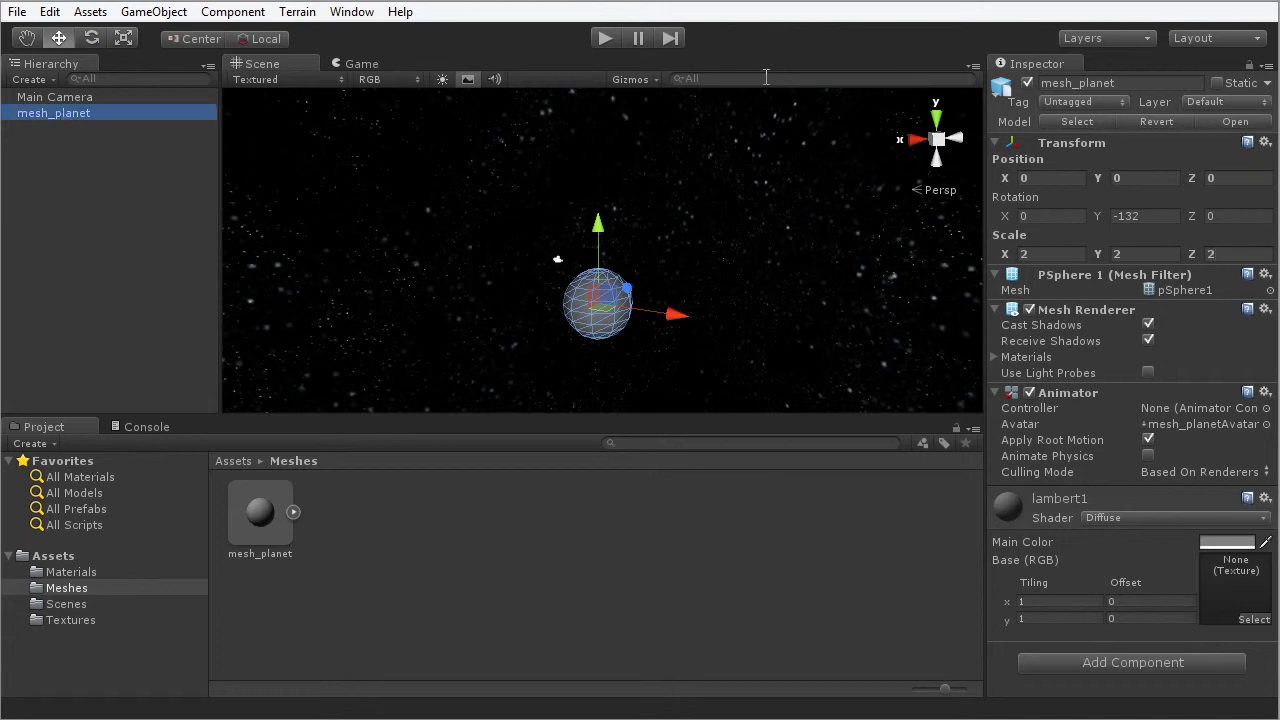
Step: Rename the sphere obj_sun and drag a second mesh_planet into the scene beside it
click(1143, 85)
text(obj_su)
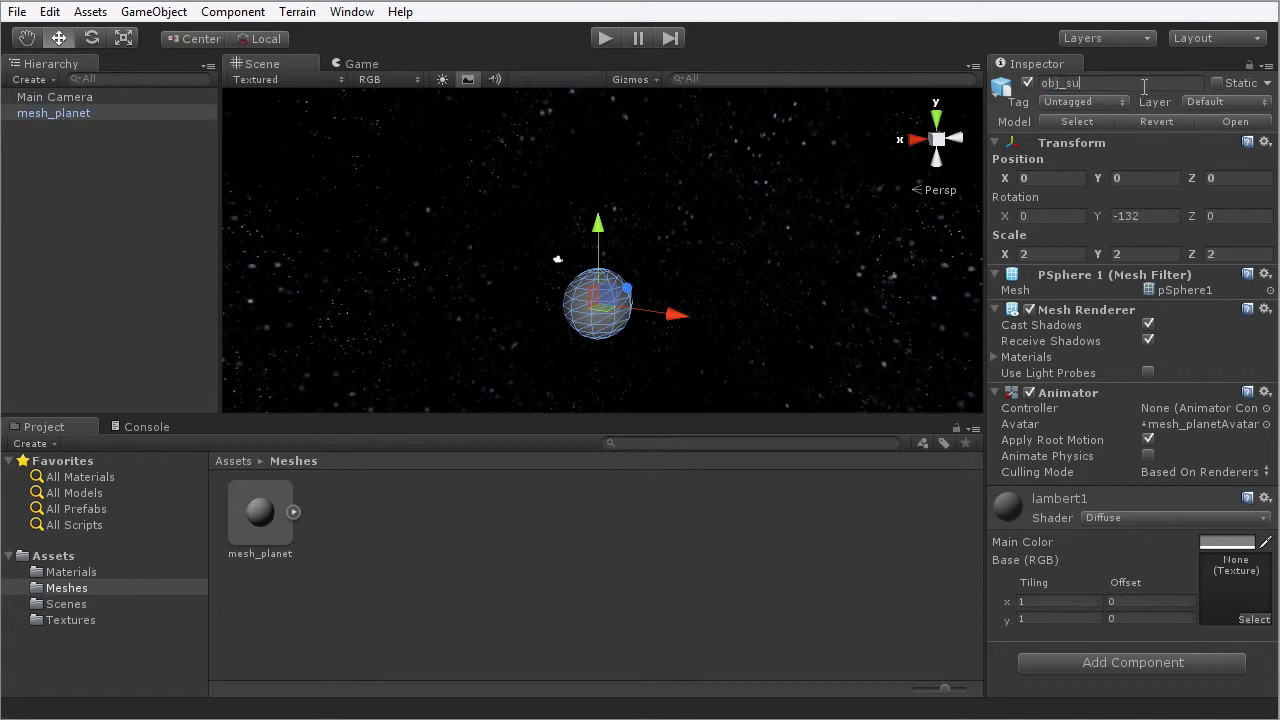
text(n)
key(Return)
mouse_move(625, 348)
alt+mouse_down()
mouse_move(711, 337)
mouse_move(621, 349)
mouse_move(639, 350)
mouse_move(651, 329)
mouse_move(779, 312)
mouse_move(583, 351)
mouse_move(610, 342)
alt+mouse_up()
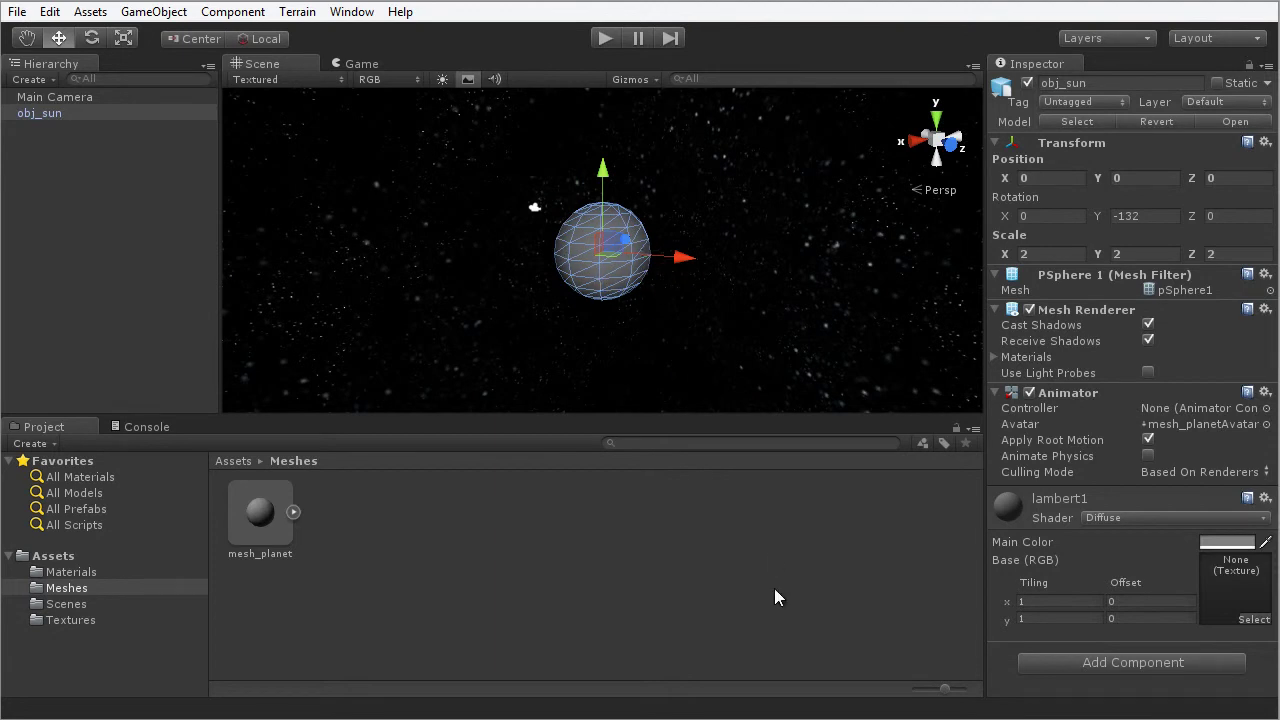
click(534, 207)
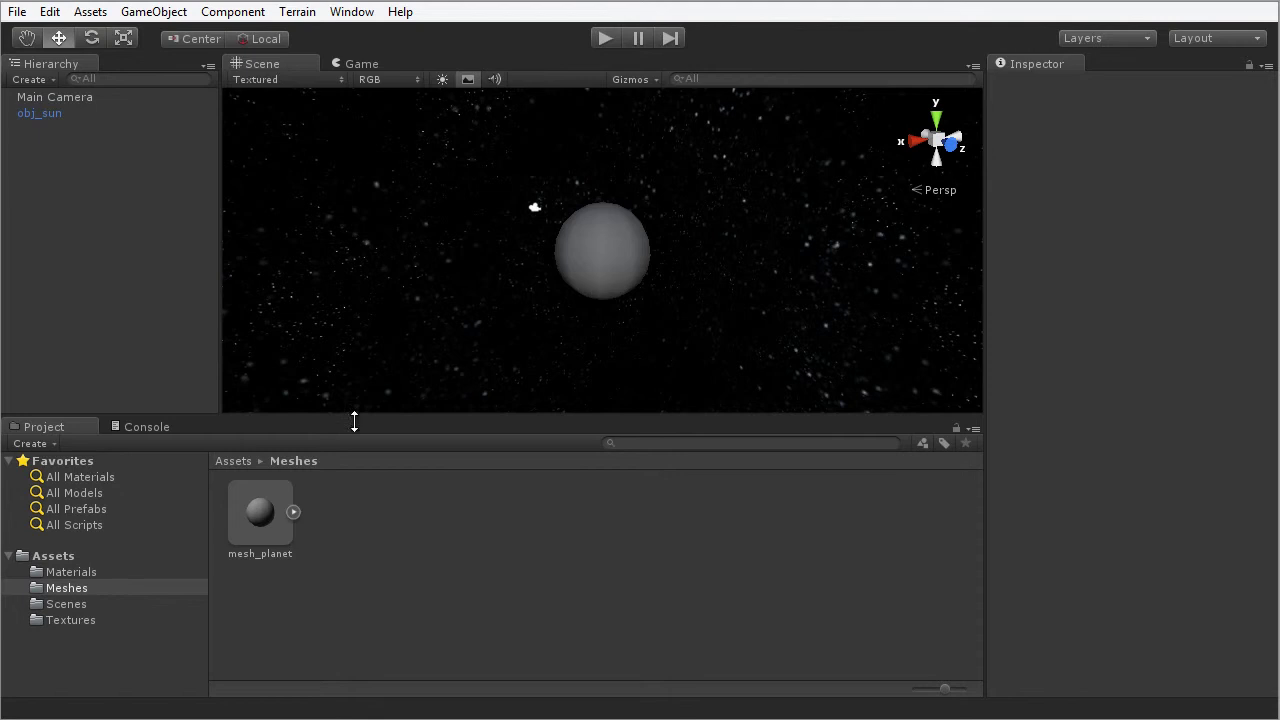
drag(262, 512, 254, 217)
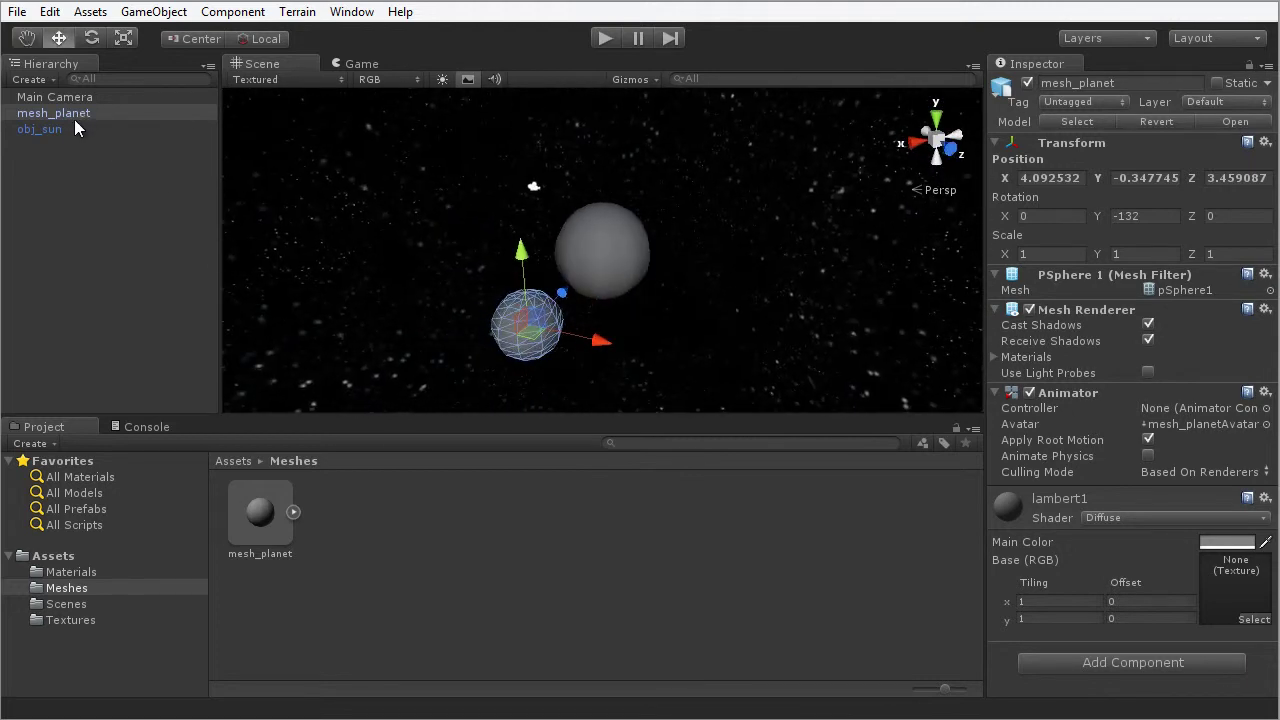
Step: Rename the new sphere obj_planet, nudge it right and duplicate it
click(1160, 78)
text(obj_planet)
key(Return)
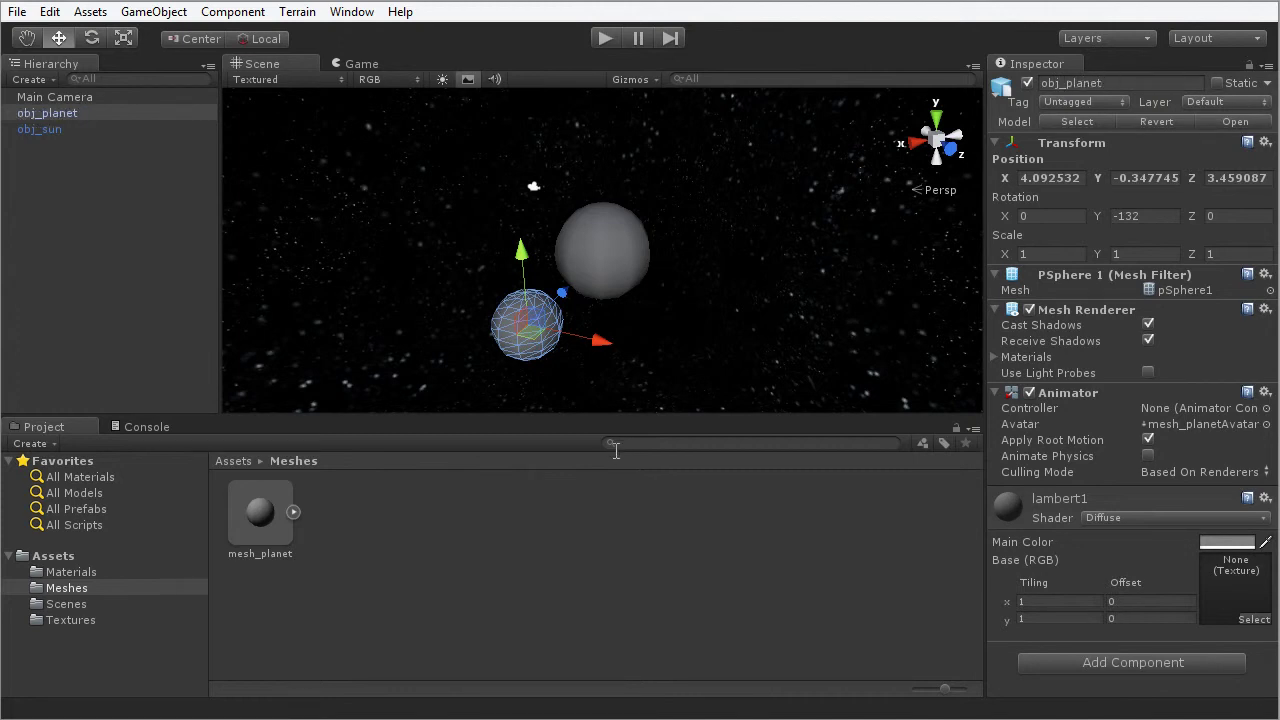
drag(594, 338, 742, 269)
key(ctrl+d)
Step: Duplicate the left planet, move the copy out along X and down, and enlarge it
key(r)
click(490, 278)
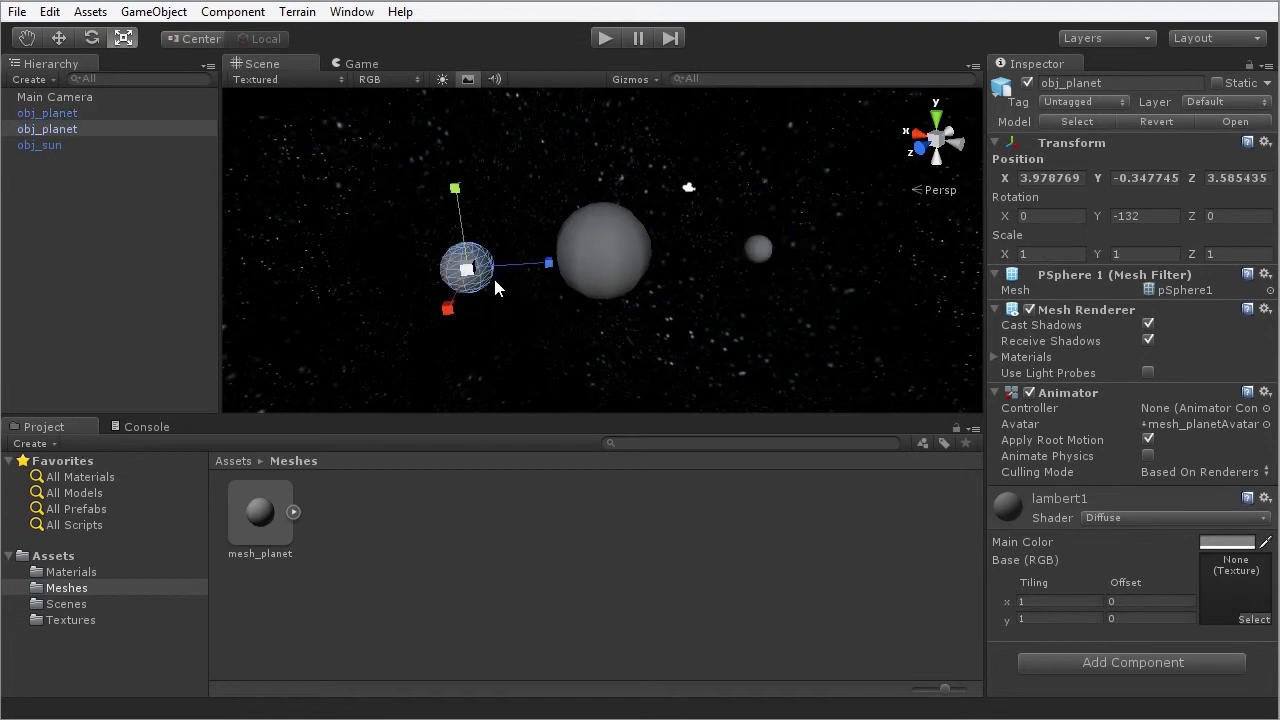
key(ctrl+d)
key(w)
drag(540, 268, 679, 259)
drag(628, 295, 833, 155)
drag(423, 162, 422, 268)
key(r)
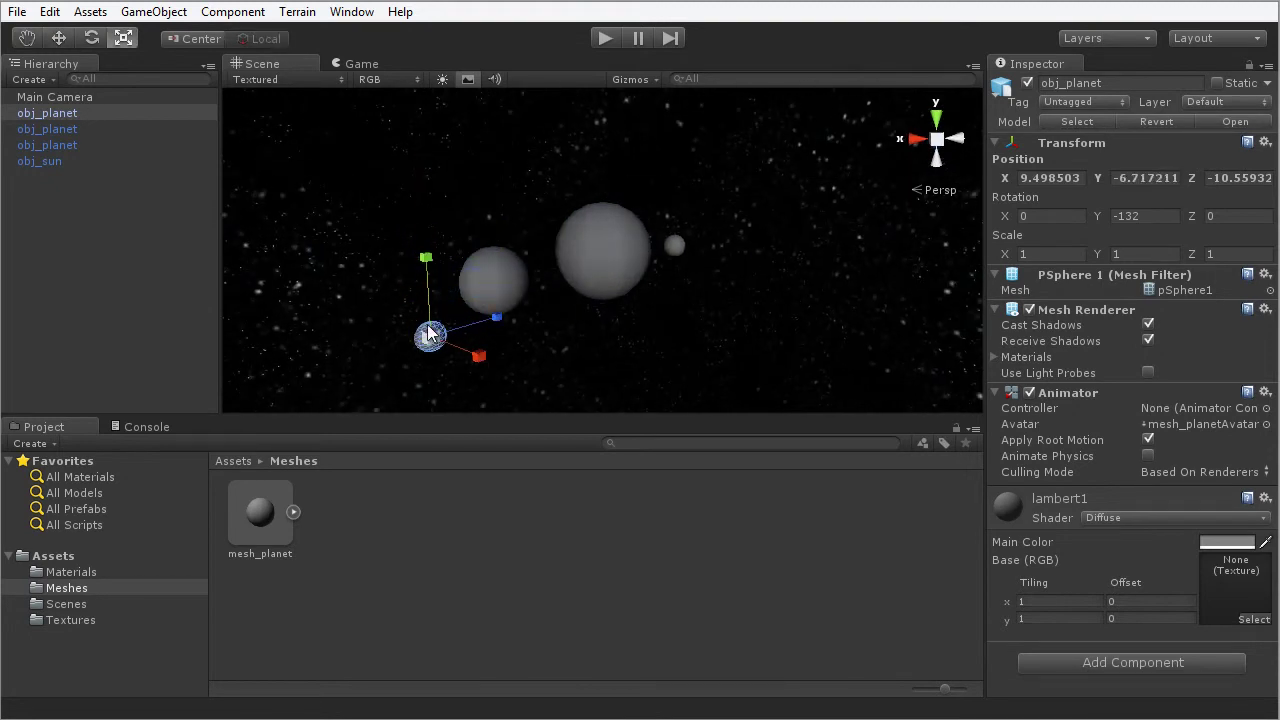
drag(430, 337, 494, 219)
click(505, 322)
alt+drag(505, 322, 793, 309)
Step: Add another planet copy, shrink it to about 0.6 scale and lower it
click(510, 328)
key(ctrl+d)
key(w)
key(r)
drag(696, 320, 773, 254)
key(w)
drag(738, 203, 741, 268)
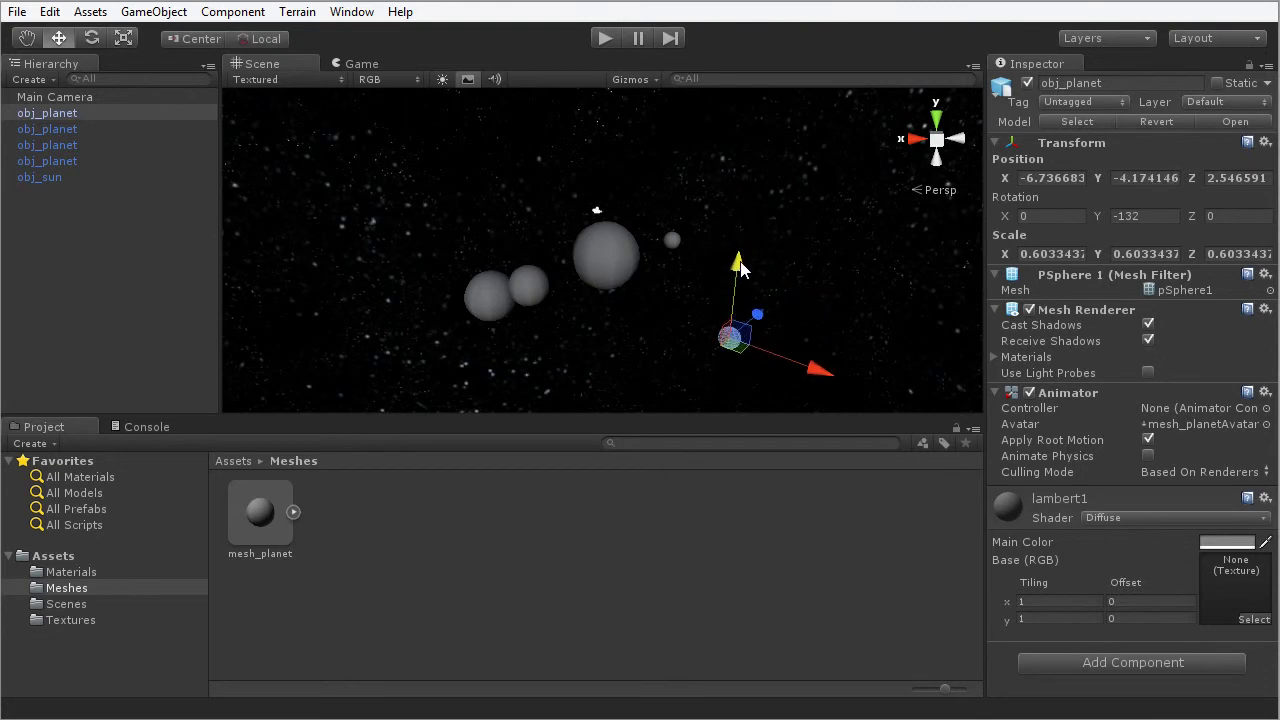
click(615, 340)
alt+drag(615, 340, 569, 342)
Step: Move one planet right and higher, then frame all four planets around the sun
click(509, 291)
drag(575, 292, 630, 283)
drag(558, 216, 558, 180)
alt+drag(520, 266, 812, 242)
click(795, 275)
alt+drag(777, 300, 714, 286)
scroll(609, 314, up, 6)
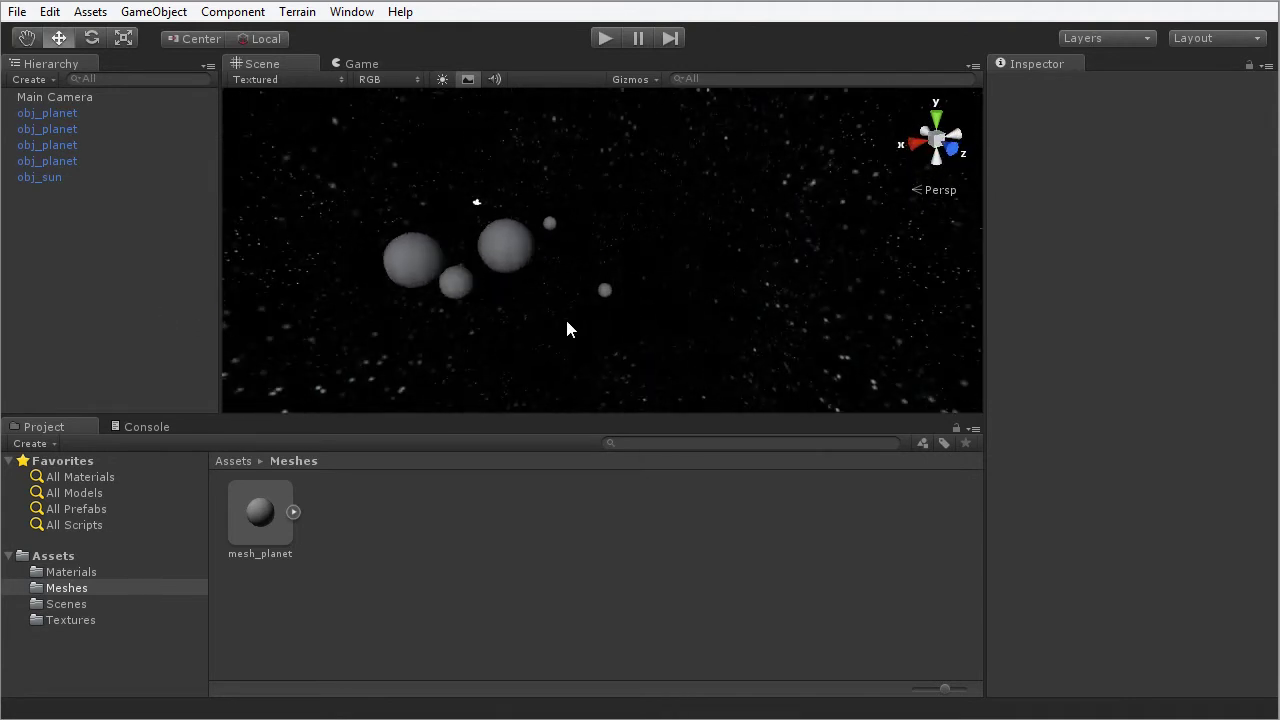
alt+drag(553, 316, 670, 344)
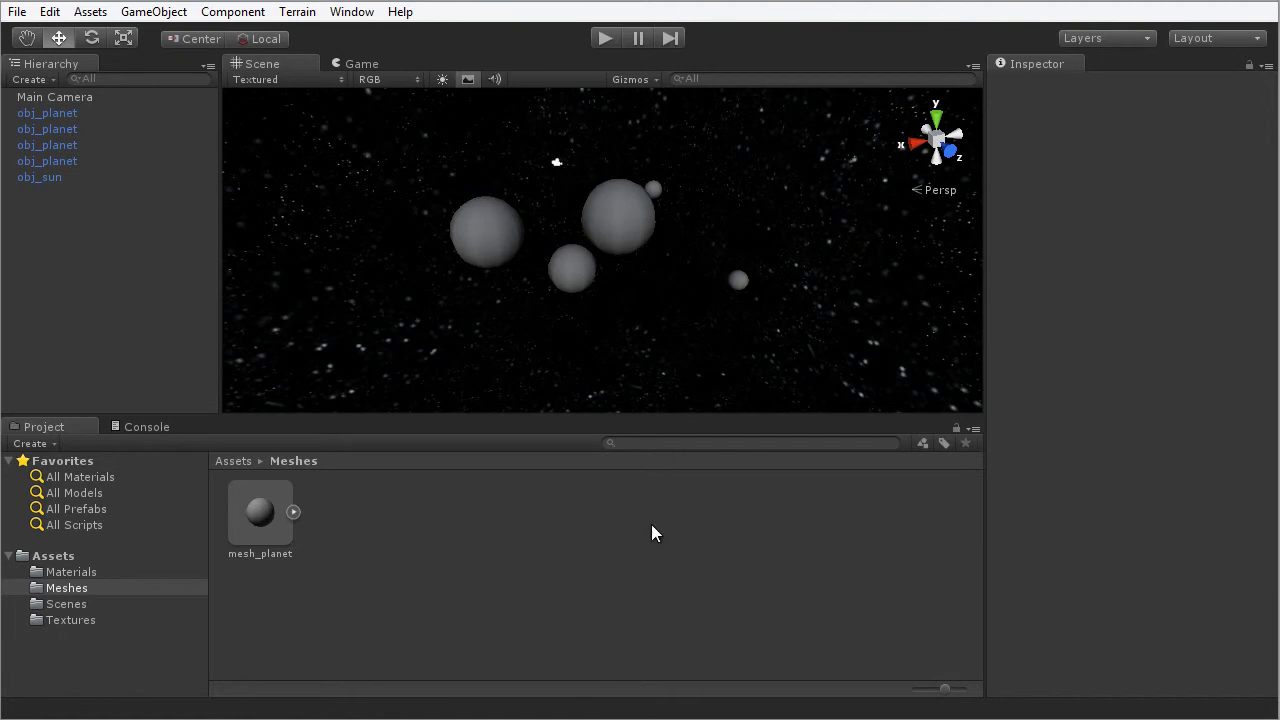
Step: Create a new material named mat_planet in Assets/Materials, beside lambert1 and skybox_mat
click(53, 555)
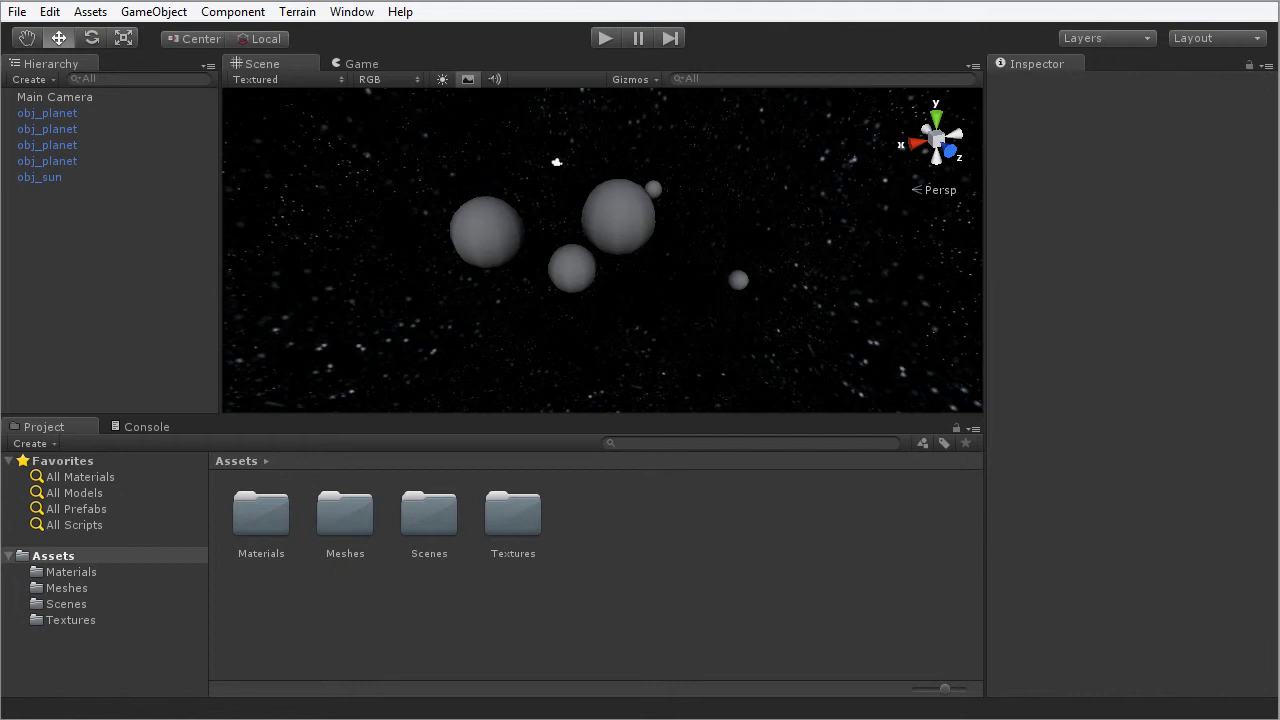
double_click(269, 531)
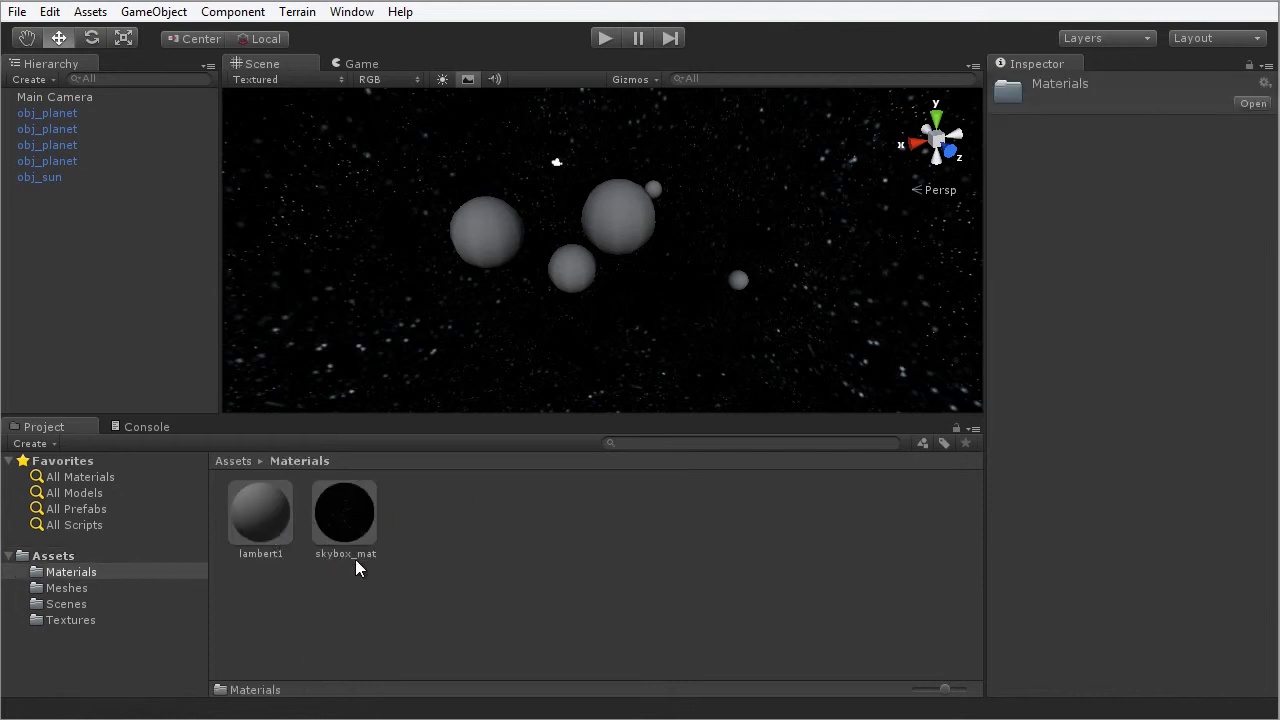
right_click(477, 492)
mouse_move(531, 505)
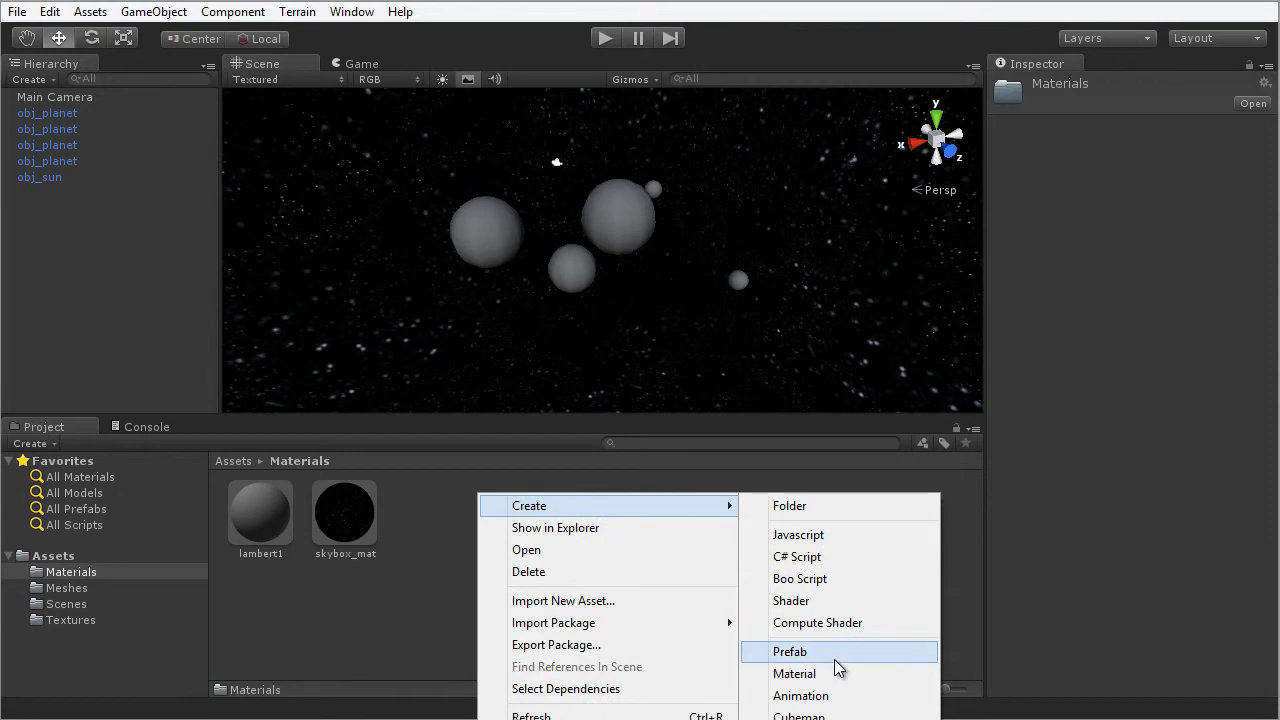
click(765, 673)
text(mat_planet)
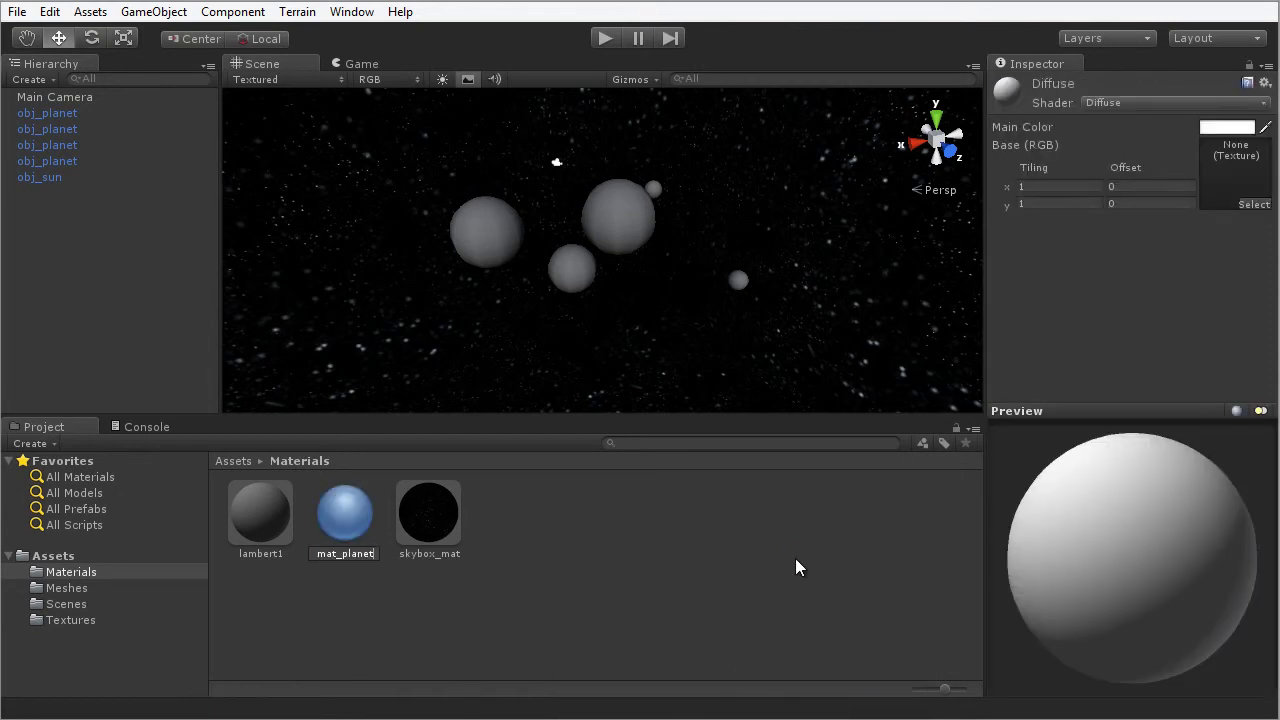
key(Return)
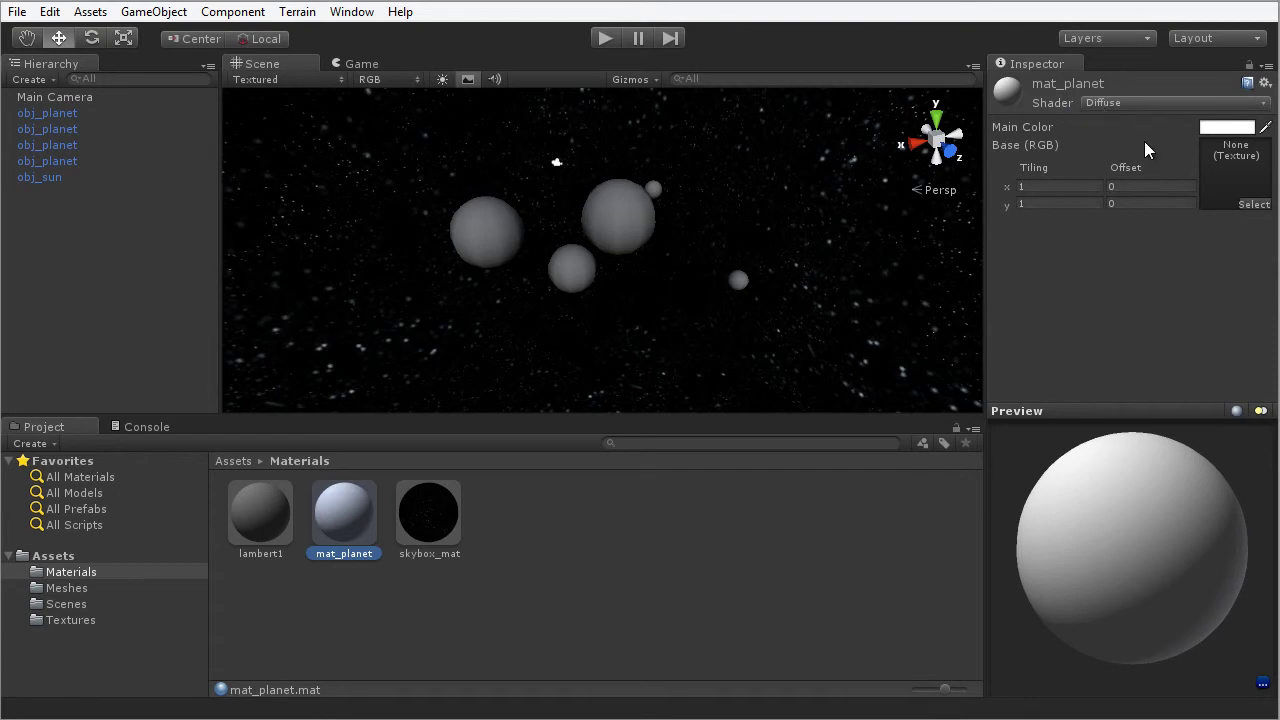
Step: Assign texture_planet as the Base (RGB) texture of mat_planet
click(1250, 204)
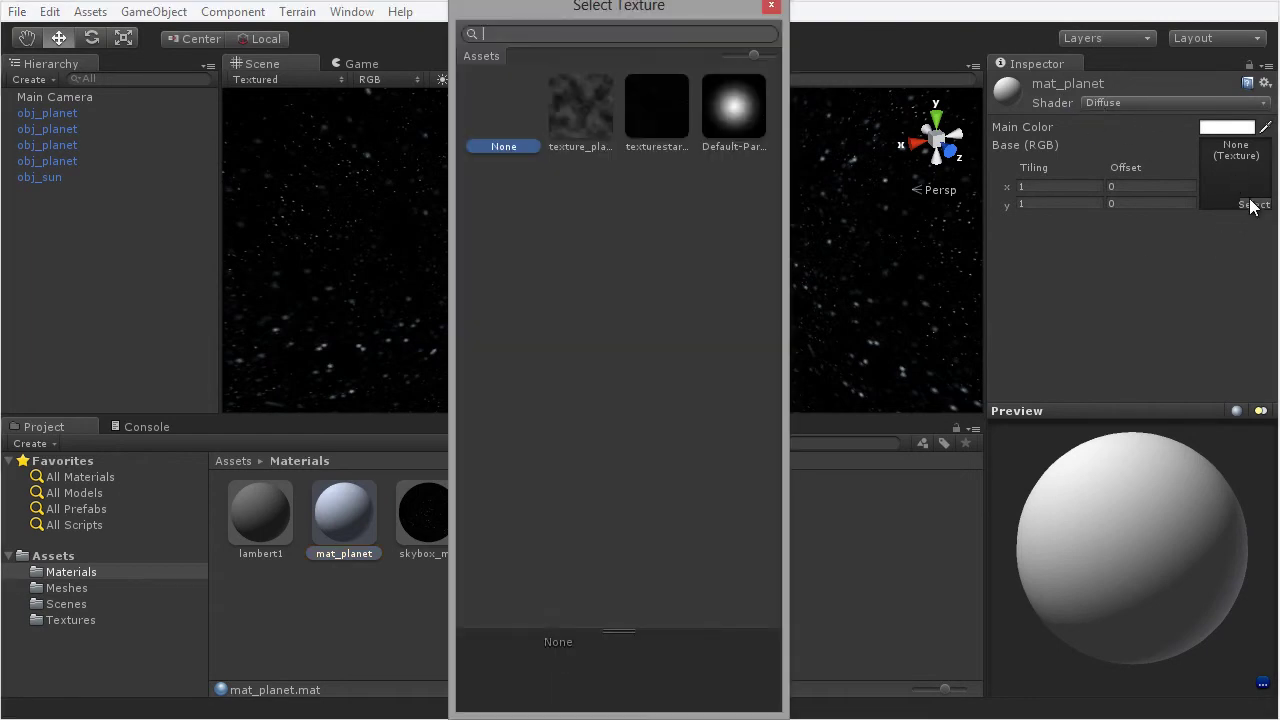
double_click(583, 117)
drag(1080, 566, 1100, 535)
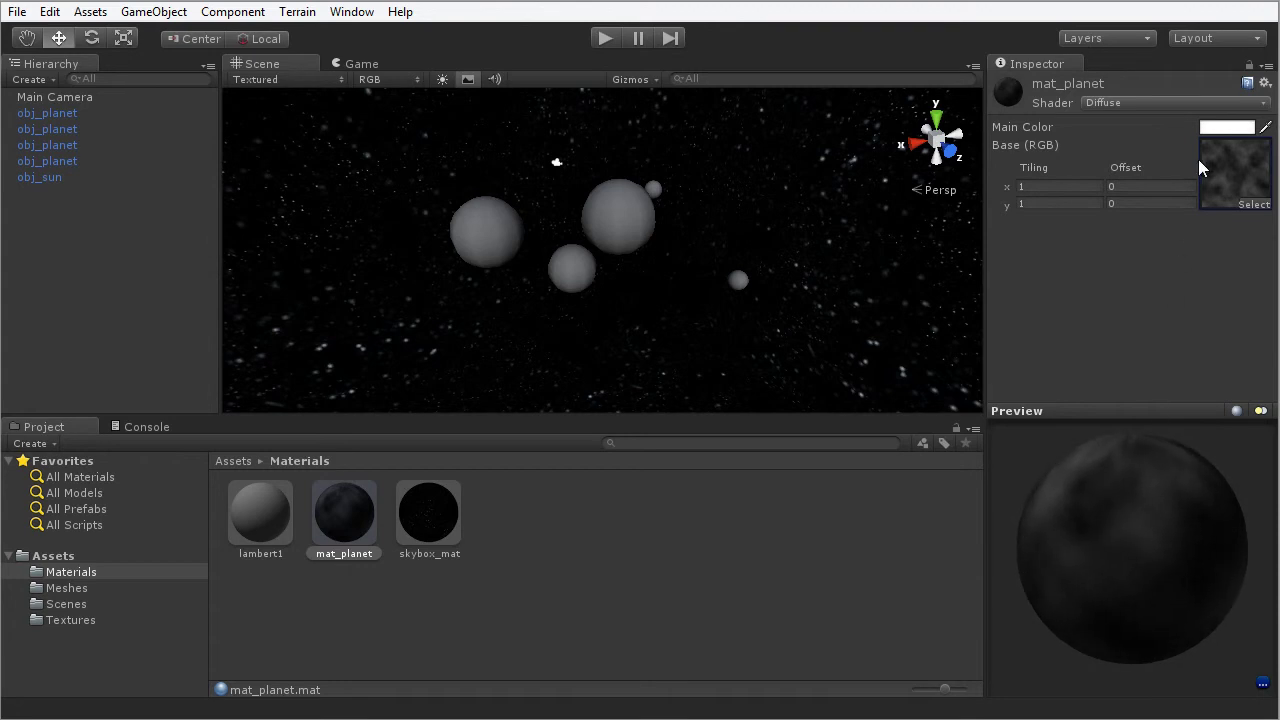
Step: Set mat_planet's Main Color to a bright red-orange
click(1225, 128)
click(363, 94)
drag(458, 172, 486, 170)
click(465, 172)
mouse_move(393, 88)
mouse_down()
mouse_move(396, 45)
mouse_move(425, 51)
mouse_move(438, 33)
mouse_up()
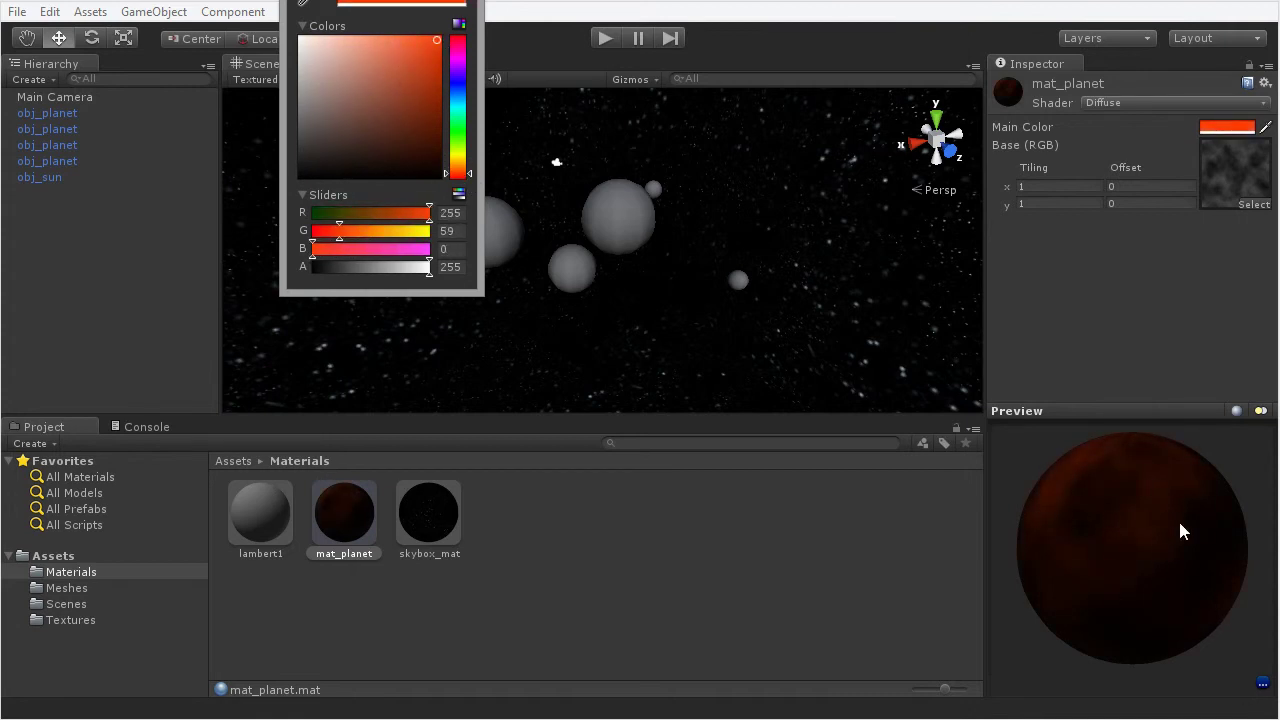
click(1272, 612)
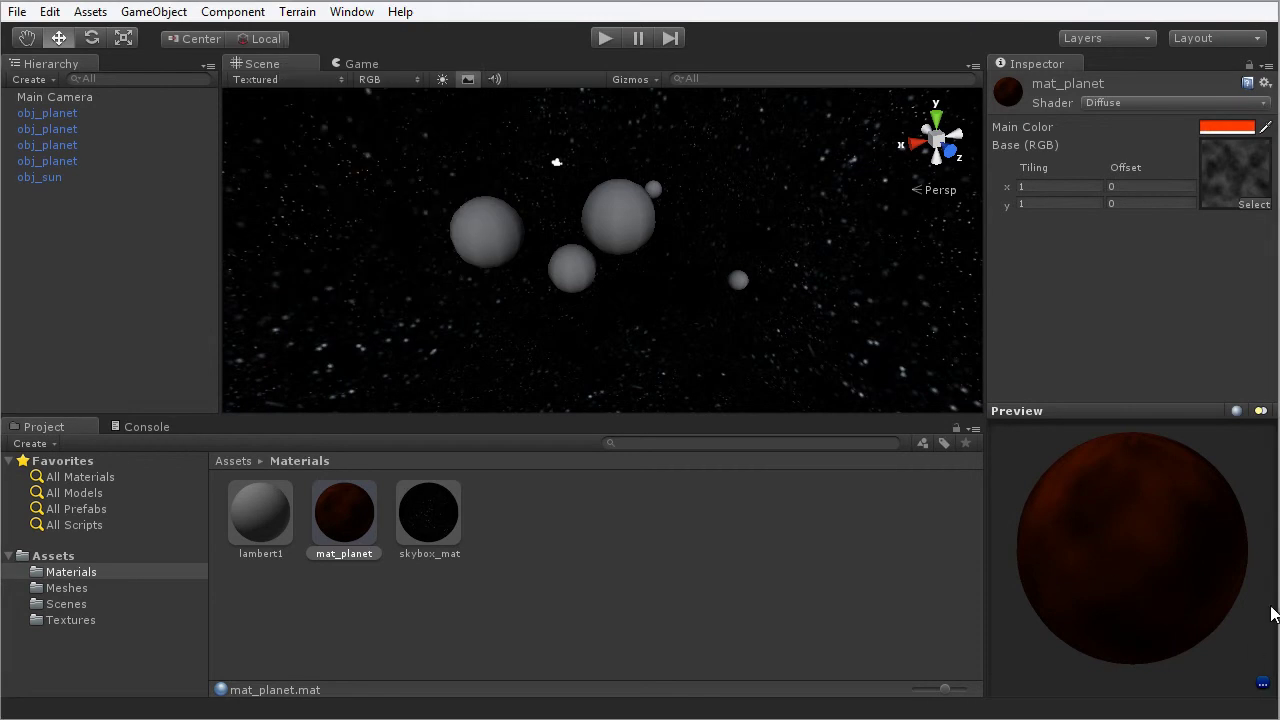
Step: Apply mat_planet to the left planet sphere in the Scene so it turns red
alt+drag(485, 275, 517, 283)
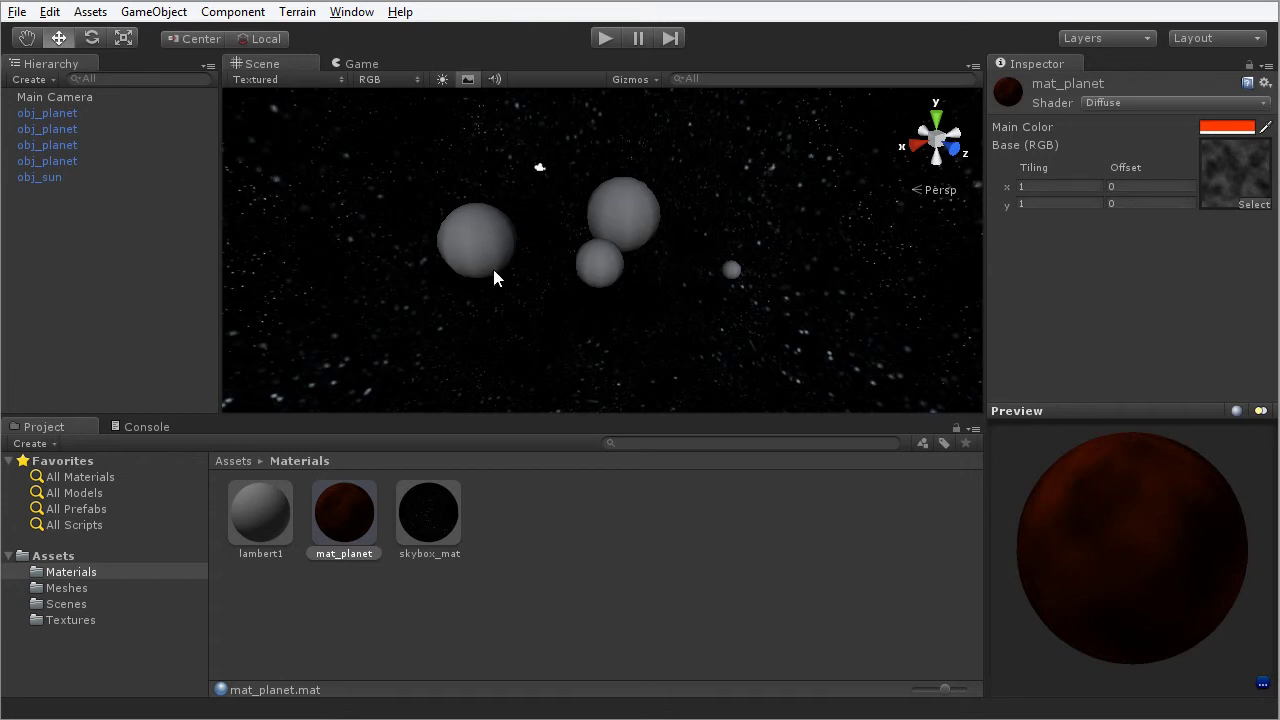
drag(347, 521, 472, 245)
alt+drag(502, 305, 806, 285)
alt+drag(671, 329, 507, 318)
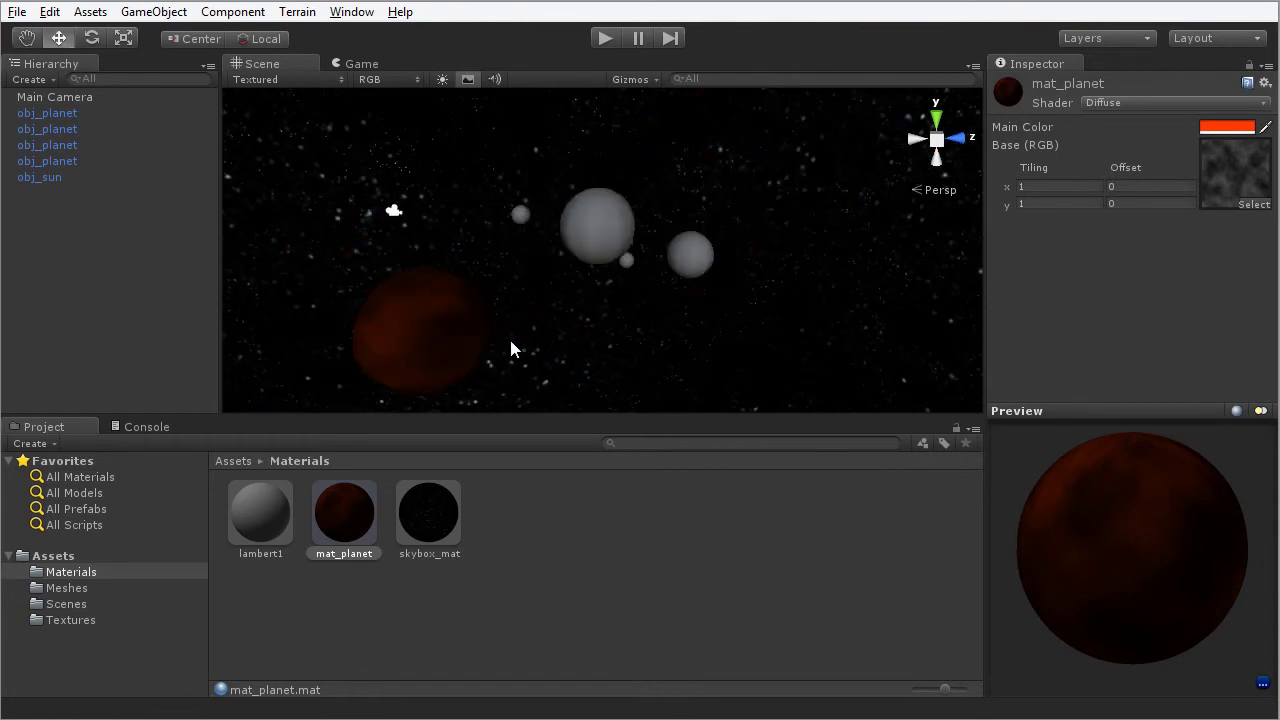